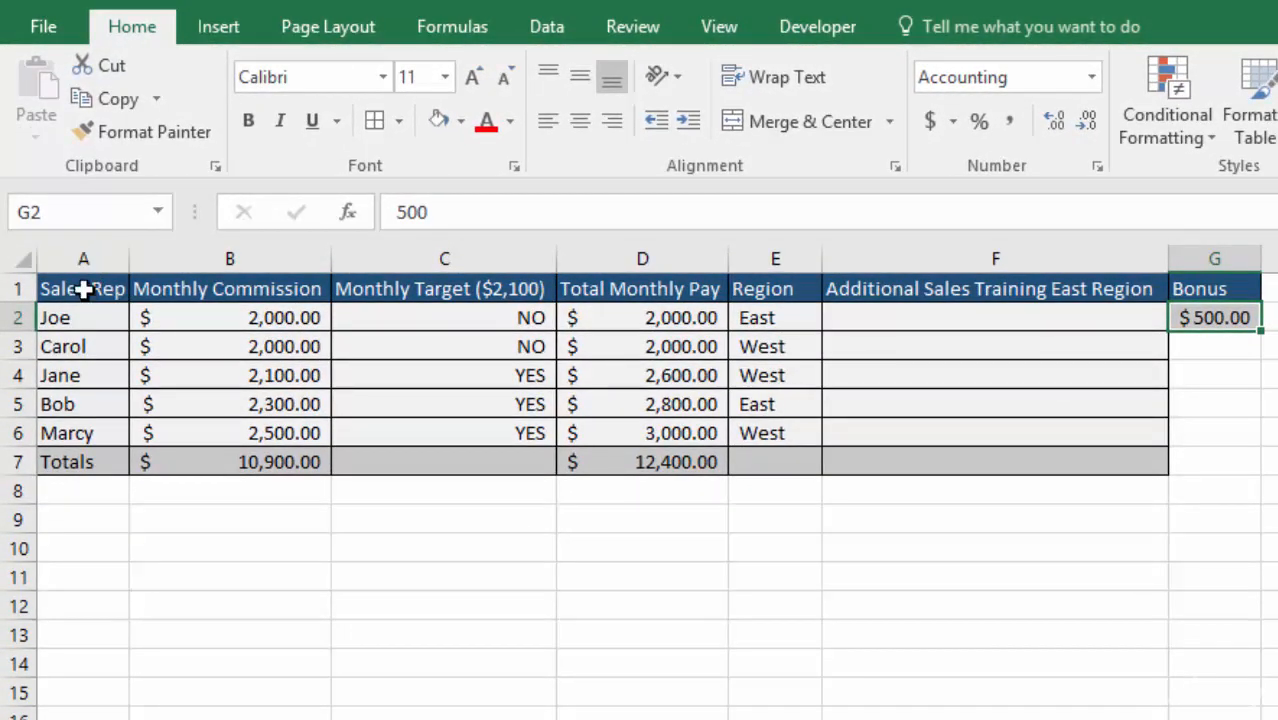
Examine the table's columns from Sales Rep through Additional Sales Training East Region, one after another
{"action": "left_click", "coordinate": [83, 289]}
{"action": "left_click_drag", "start_coordinate": [83, 289], "coordinate": [84, 433]}
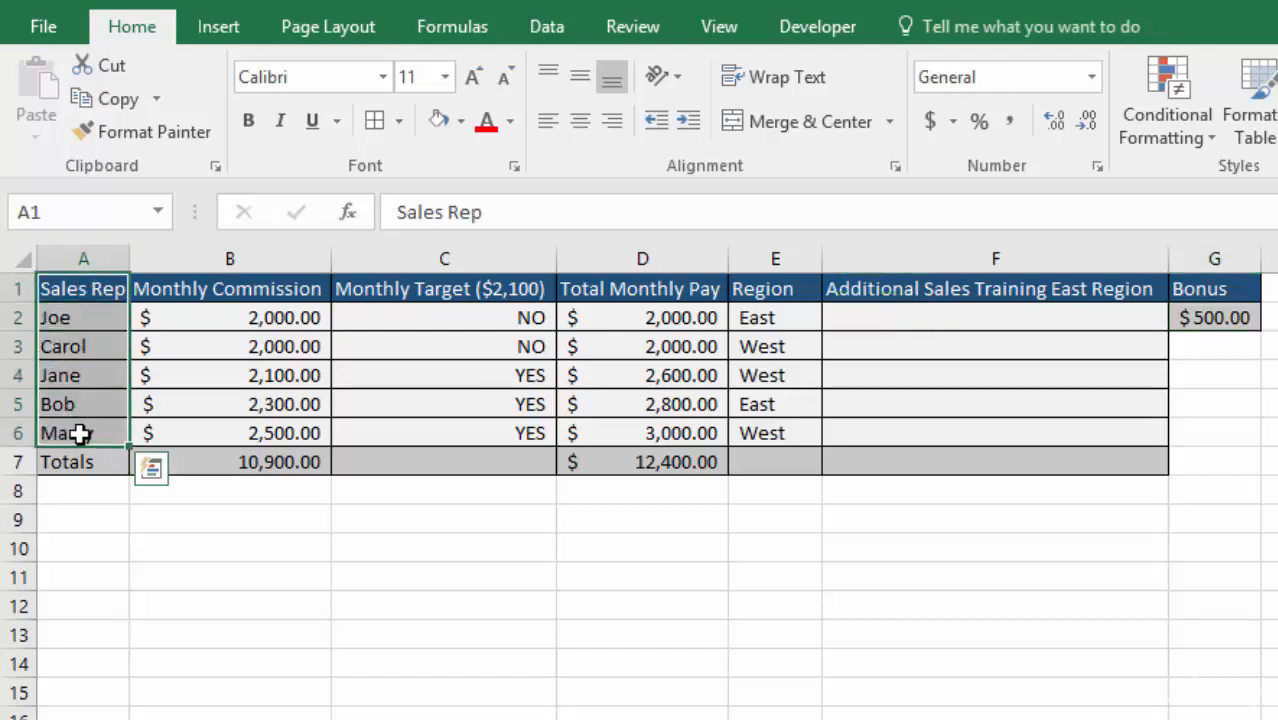
{"action": "left_click", "coordinate": [259, 260]}
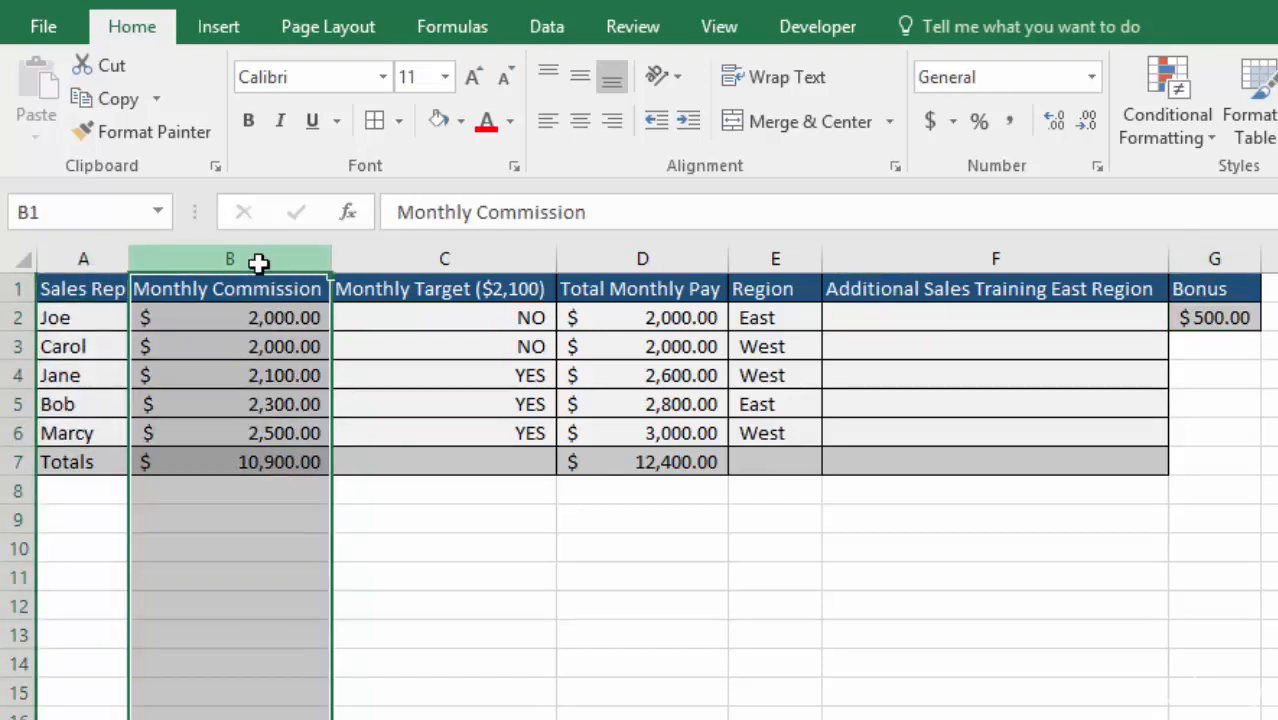
{"action": "left_click", "coordinate": [475, 262]}
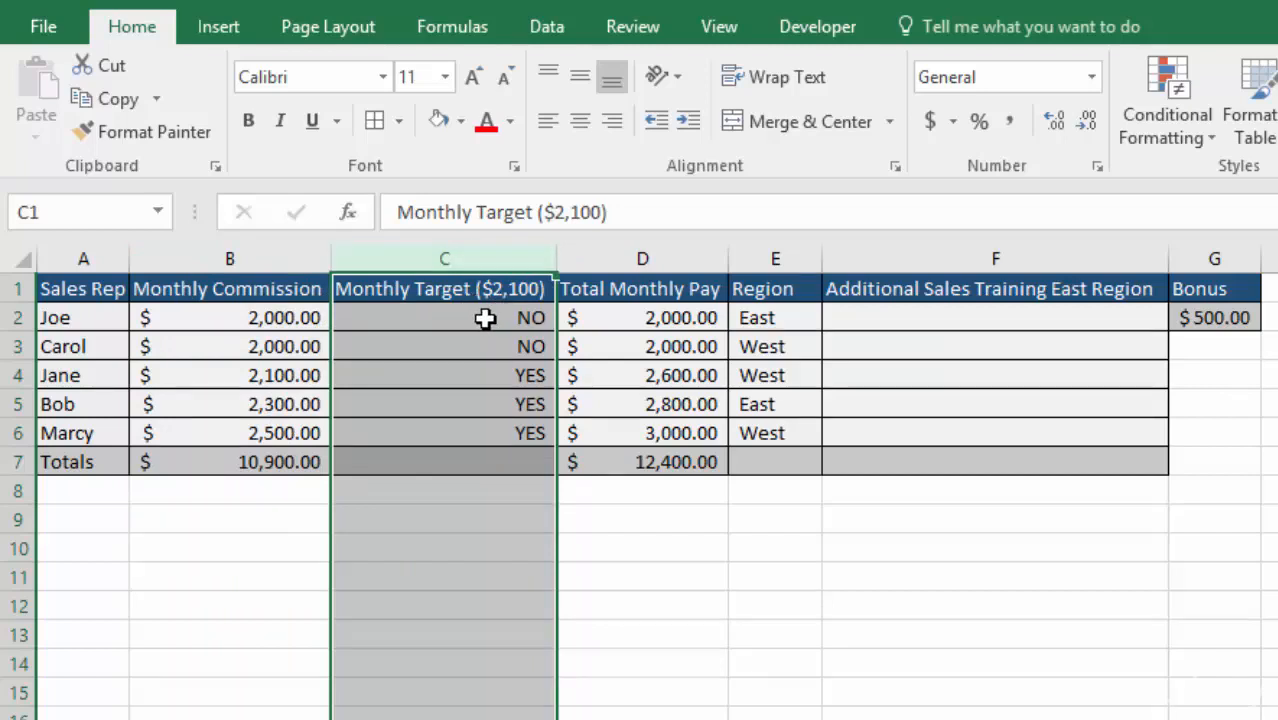
{"action": "left_click", "coordinate": [653, 258]}
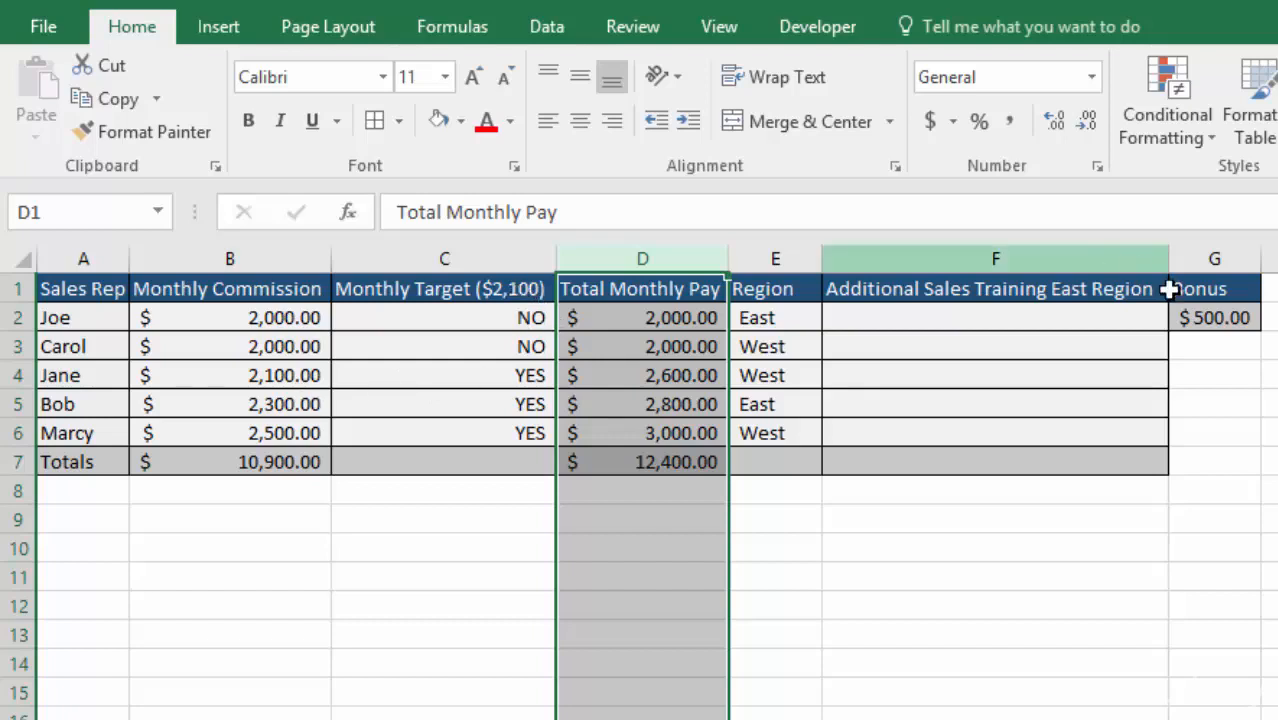
{"action": "left_click", "coordinate": [765, 258]}
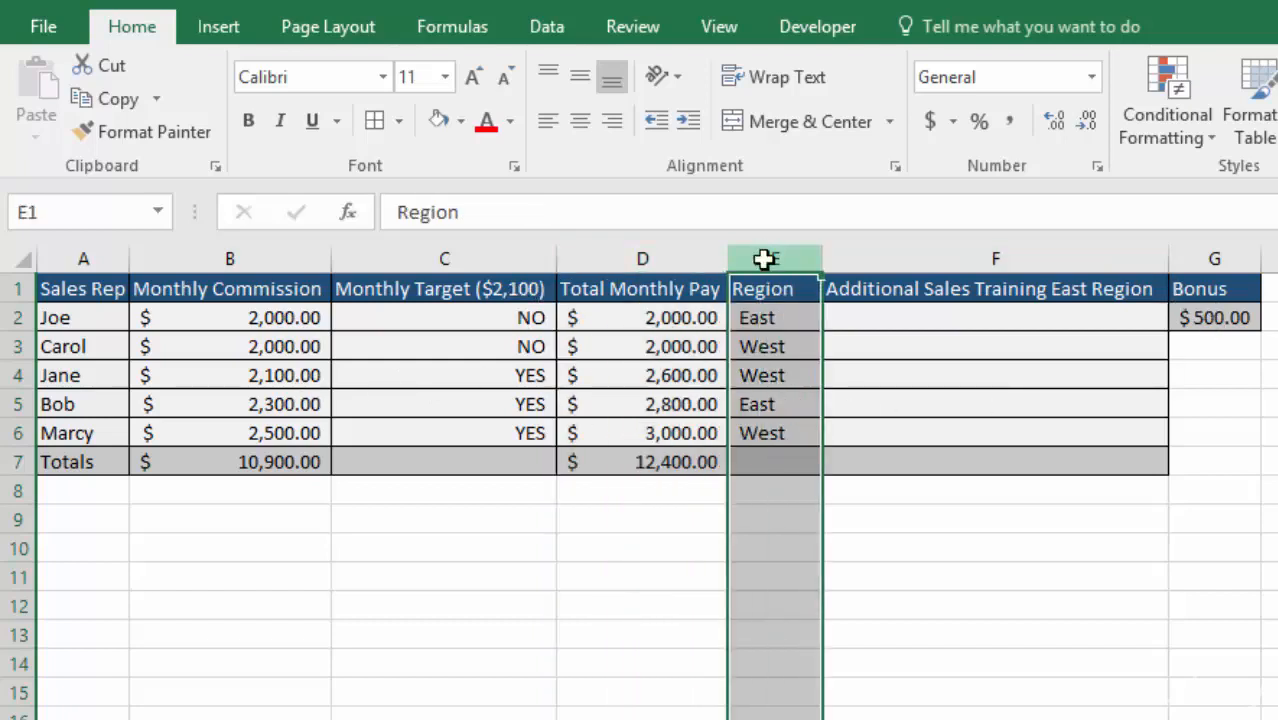
{"action": "left_click", "coordinate": [976, 259]}
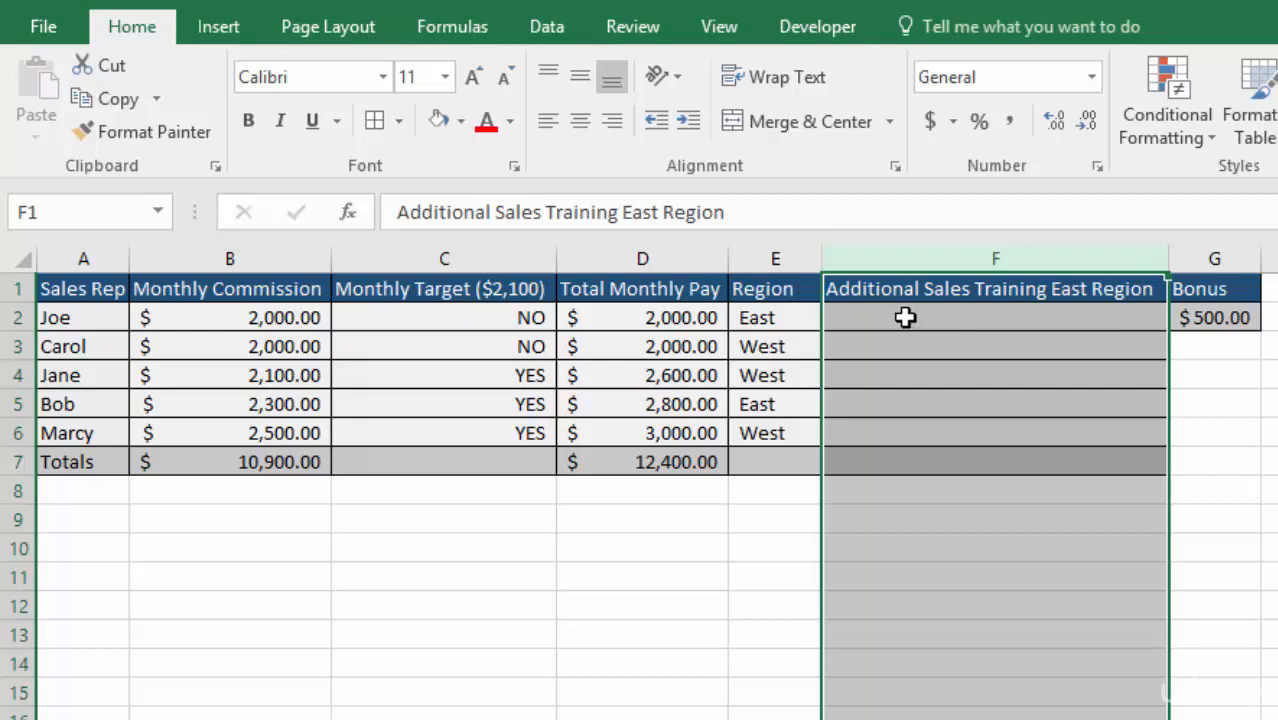
Start an AND formula in F2 with the first condition D2>B2, comparing Total Monthly Pay with Monthly Commission
{"action": "left_click", "coordinate": [905, 317]}
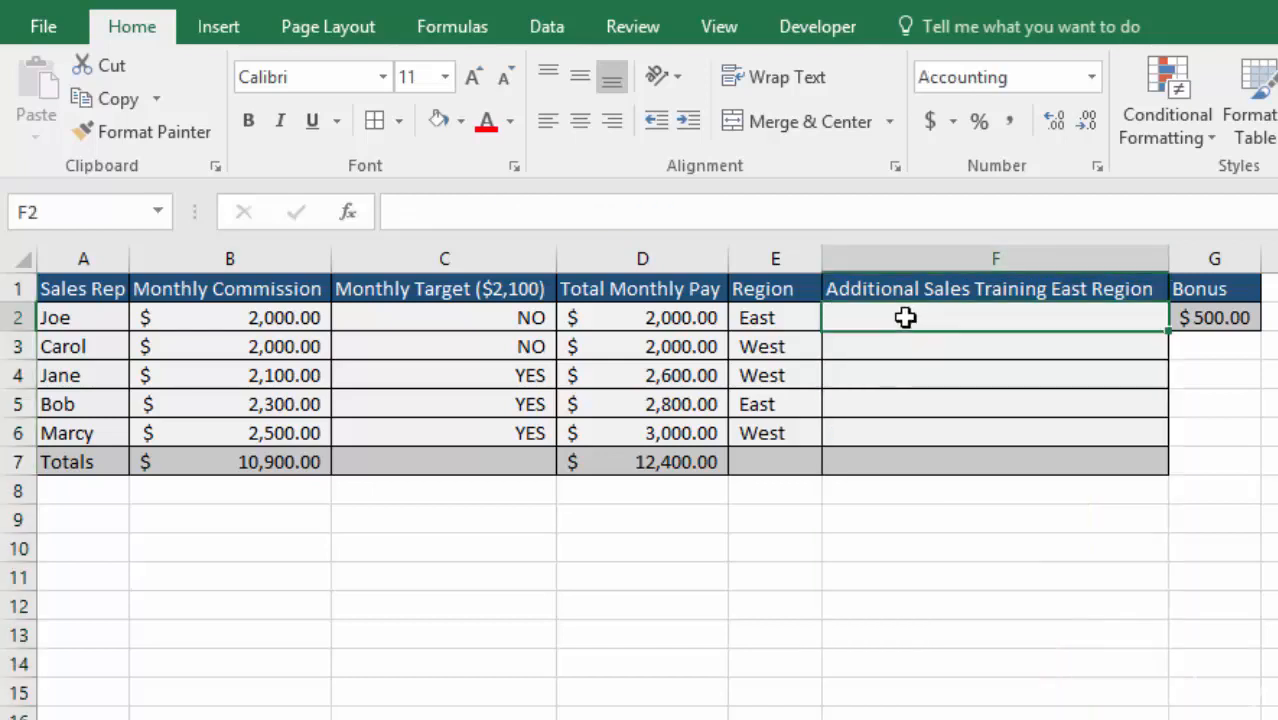
{"action": "type", "text": "=and"}
{"action": "key", "text": "Tab"}
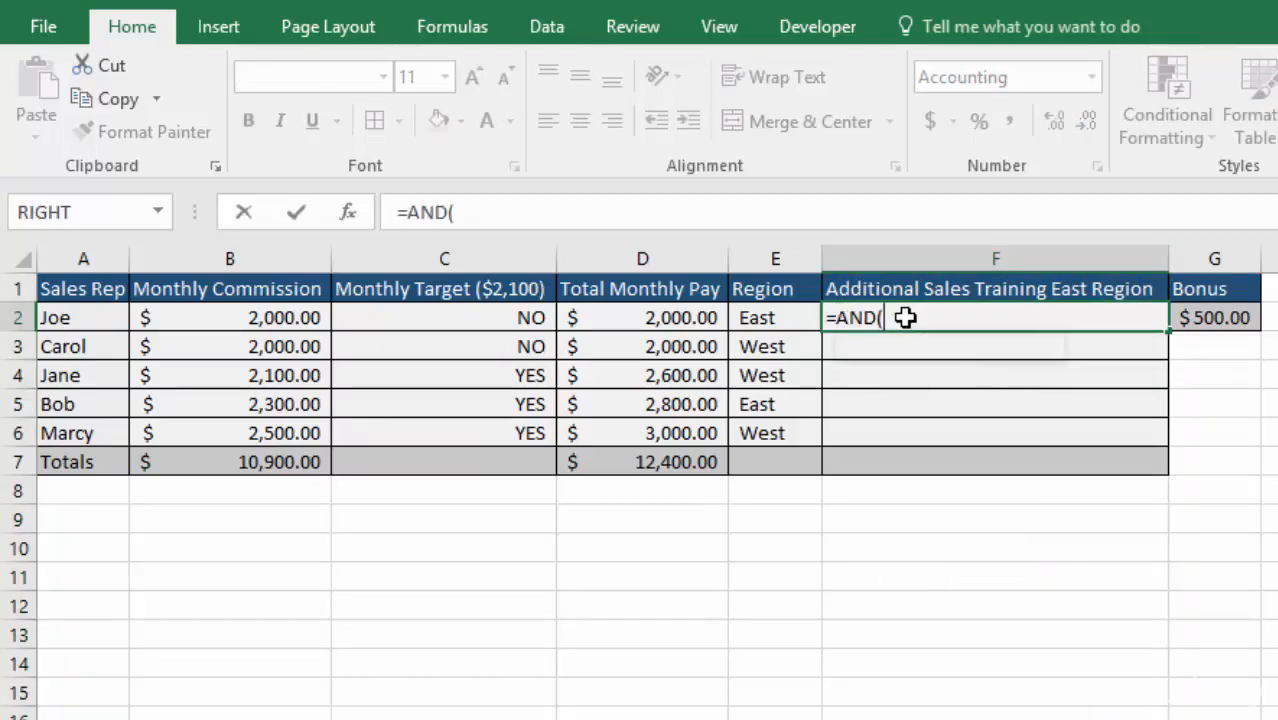
{"action": "left_click", "coordinate": [642, 318]}
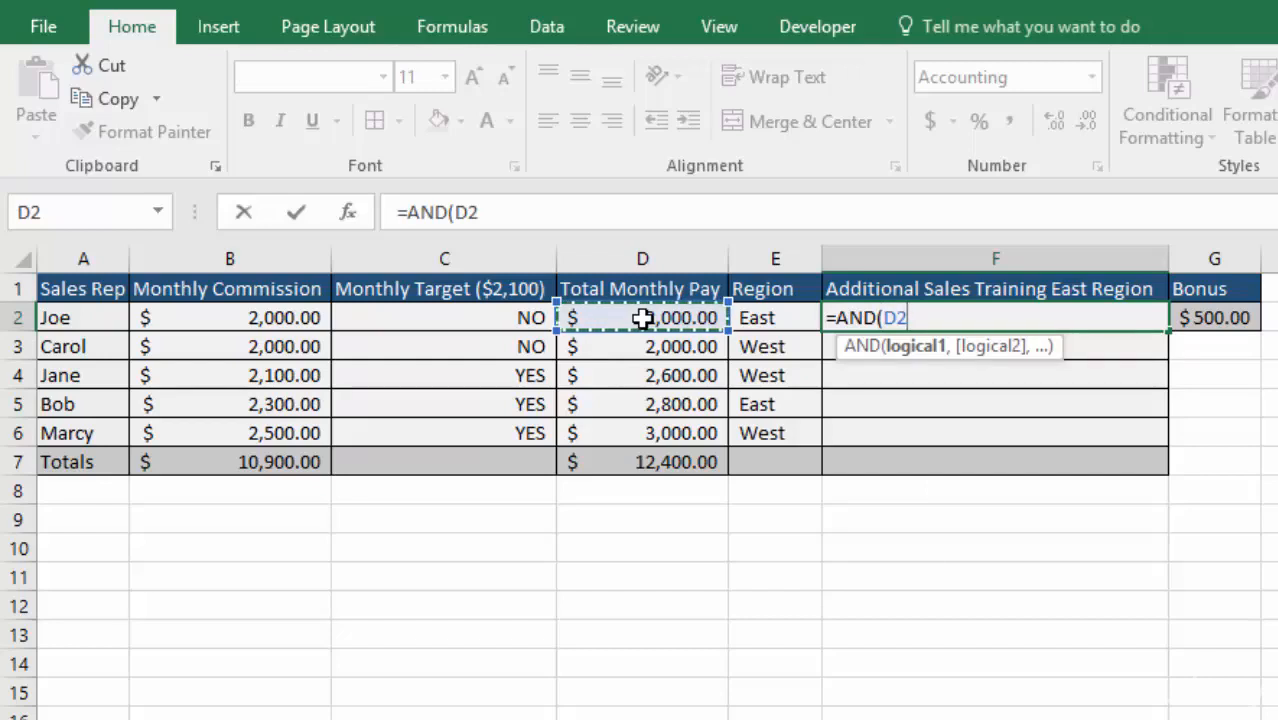
{"action": "type", "text": ">"}
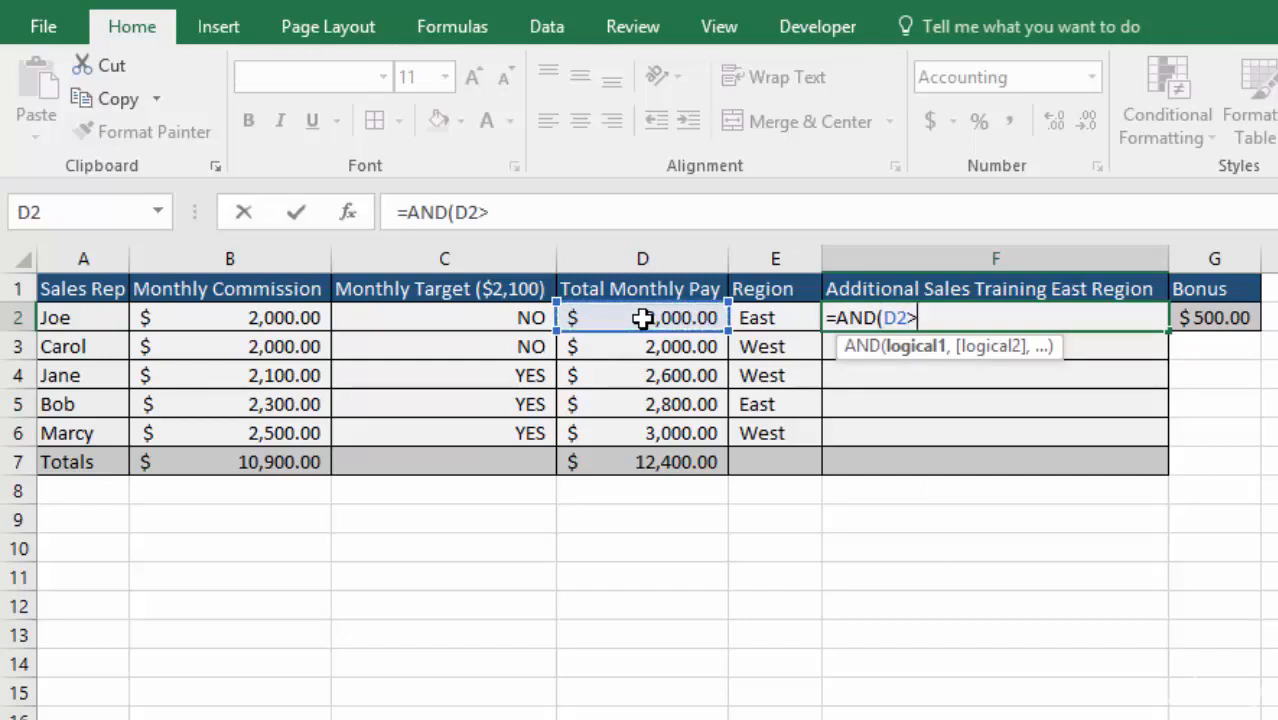
{"action": "left_click", "coordinate": [253, 318]}
{"action": "type", "text": ","}
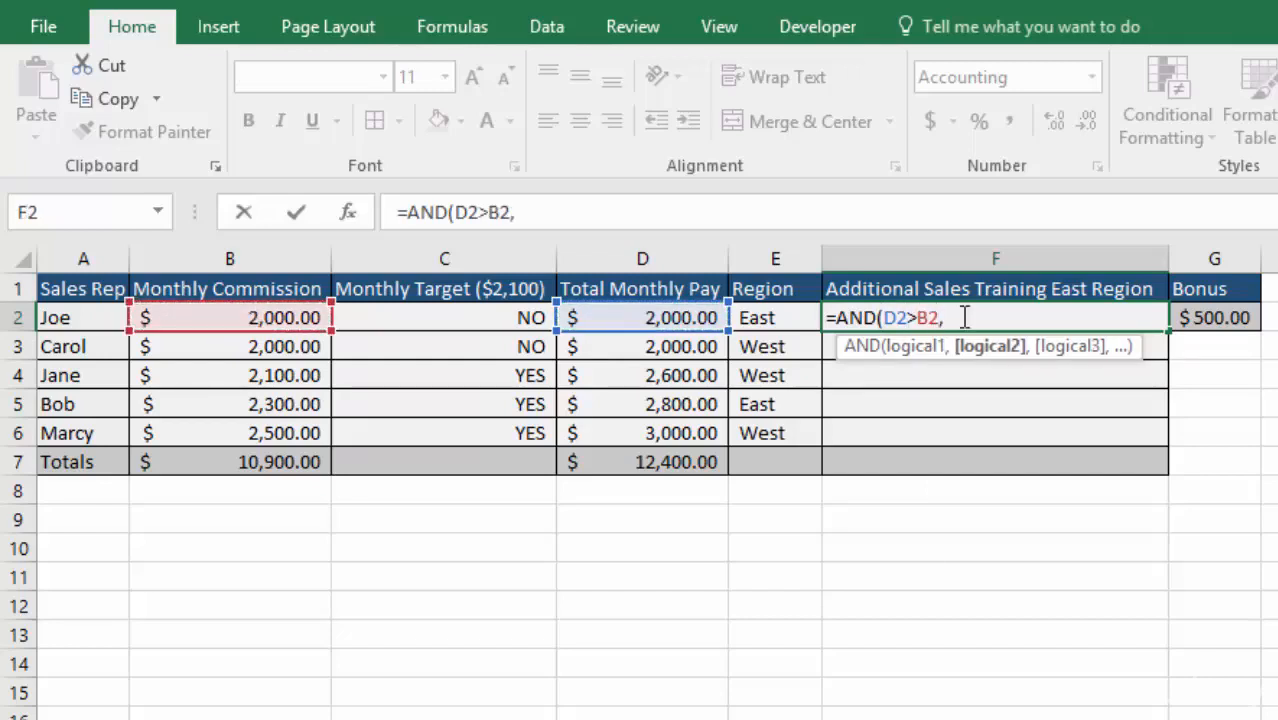
Complete the AND formula in F2 with the second condition E2="east" and fill it down to F6
{"action": "left_click", "coordinate": [771, 319]}
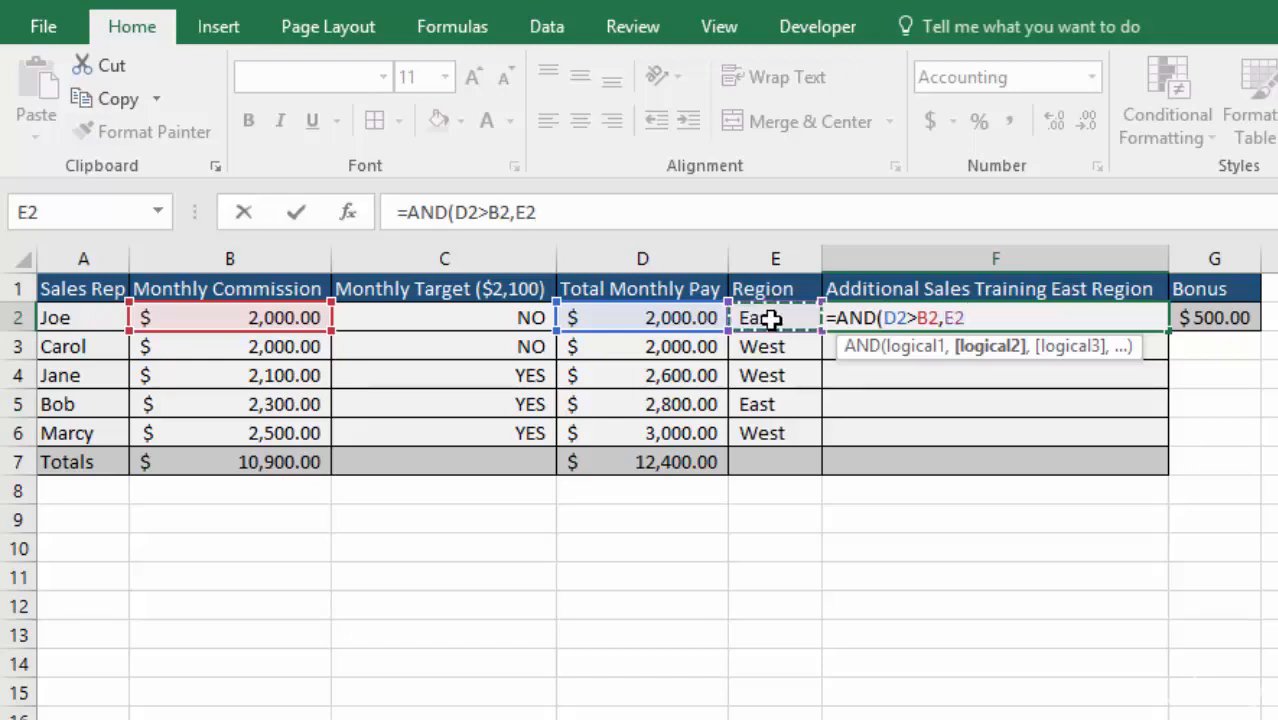
{"action": "type", "text": "=\""}
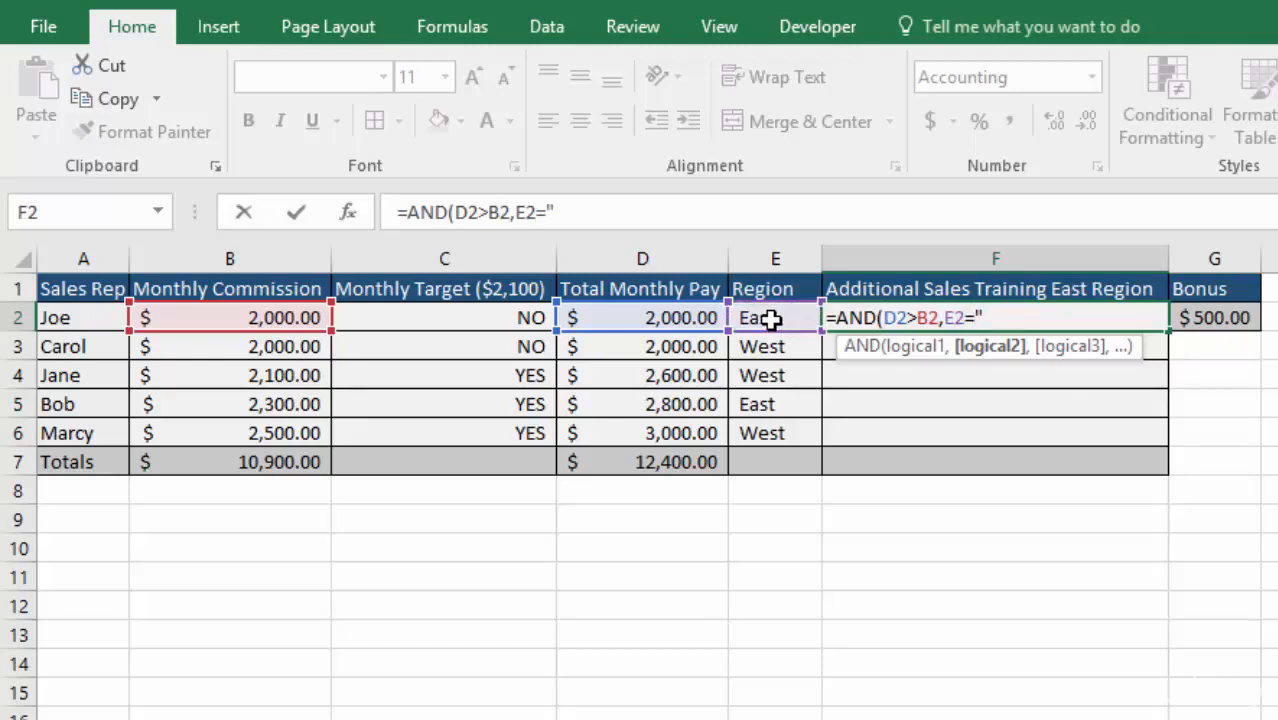
{"action": "type", "text": "east\""}
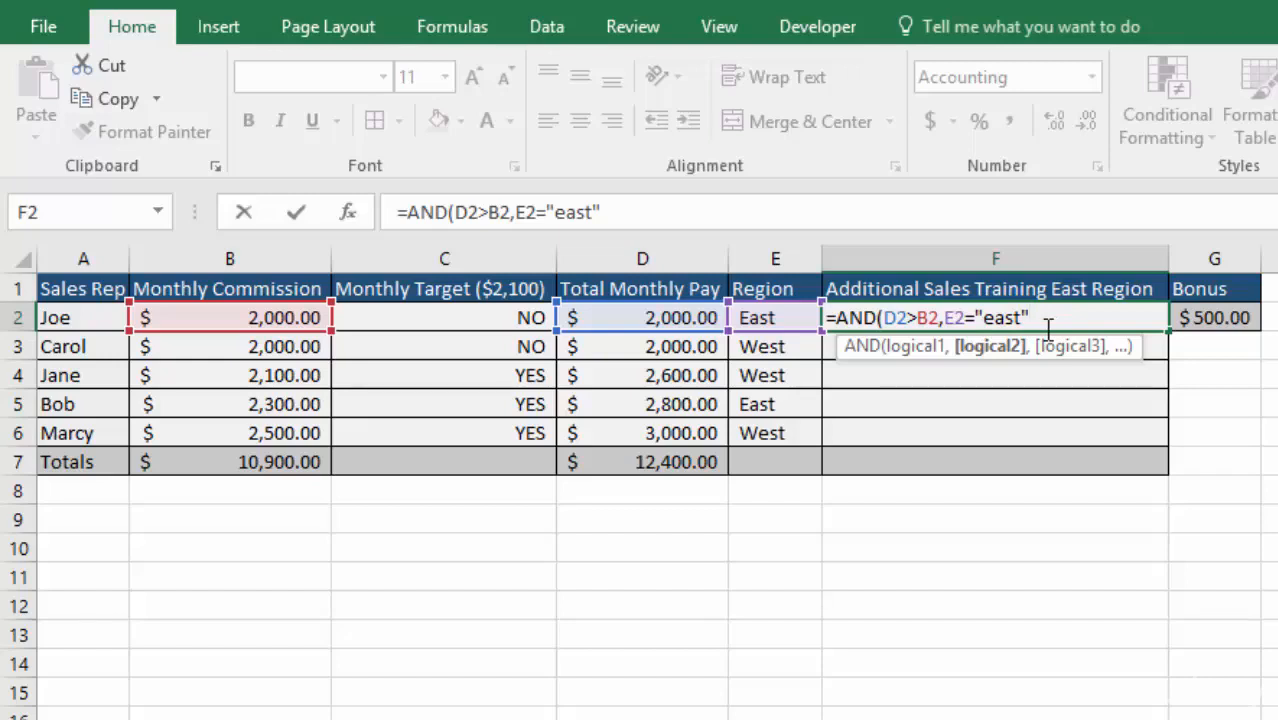
{"action": "key", "text": "Return"}
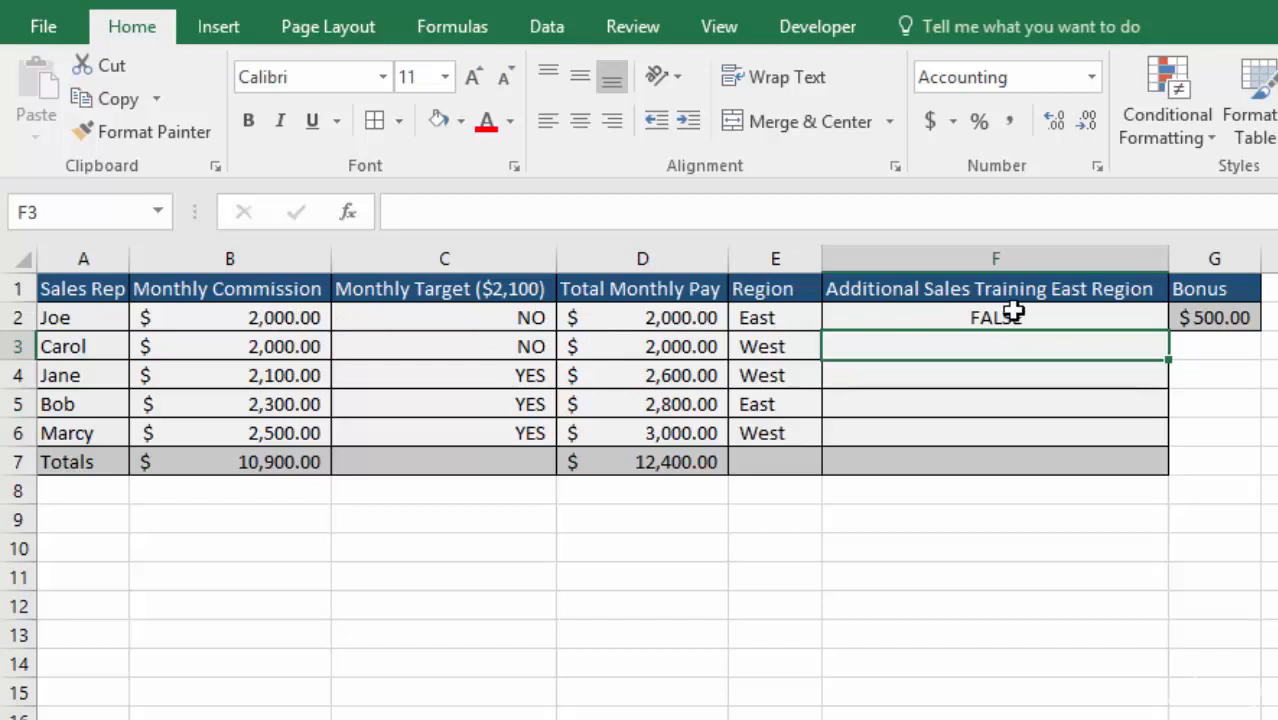
{"action": "left_click", "coordinate": [1100, 316]}
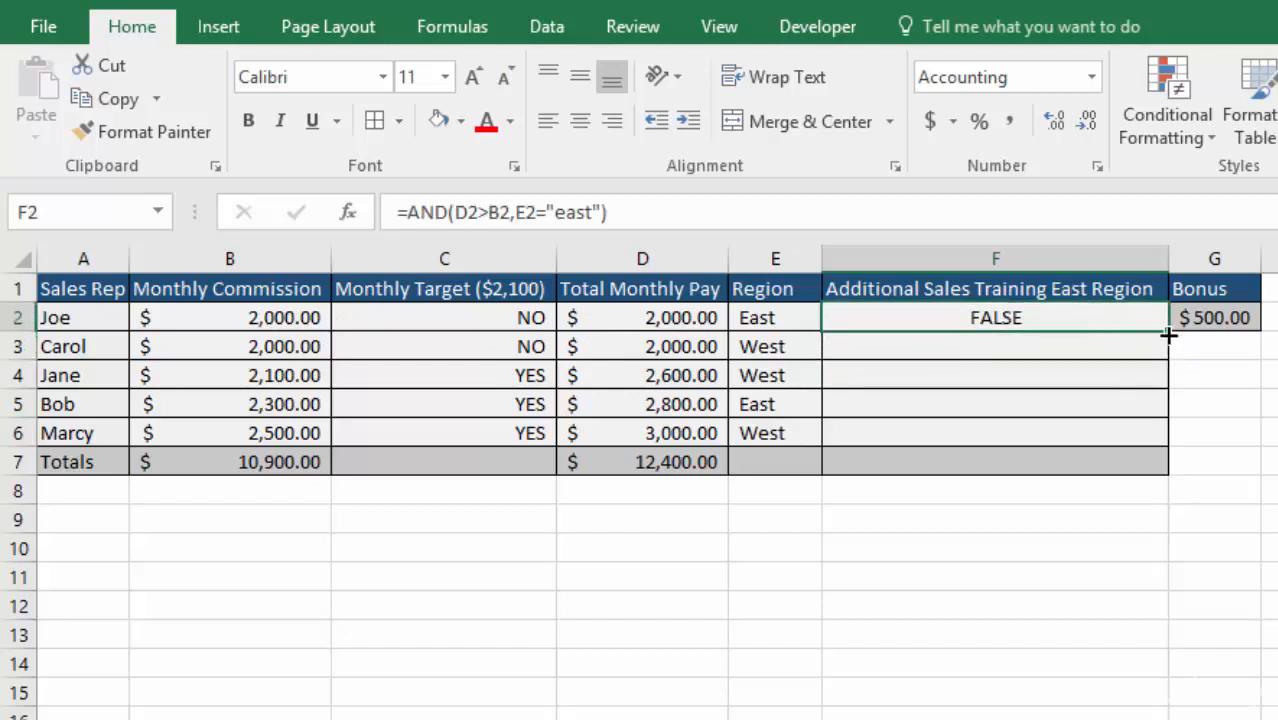
{"action": "double_click", "coordinate": [1167, 333]}
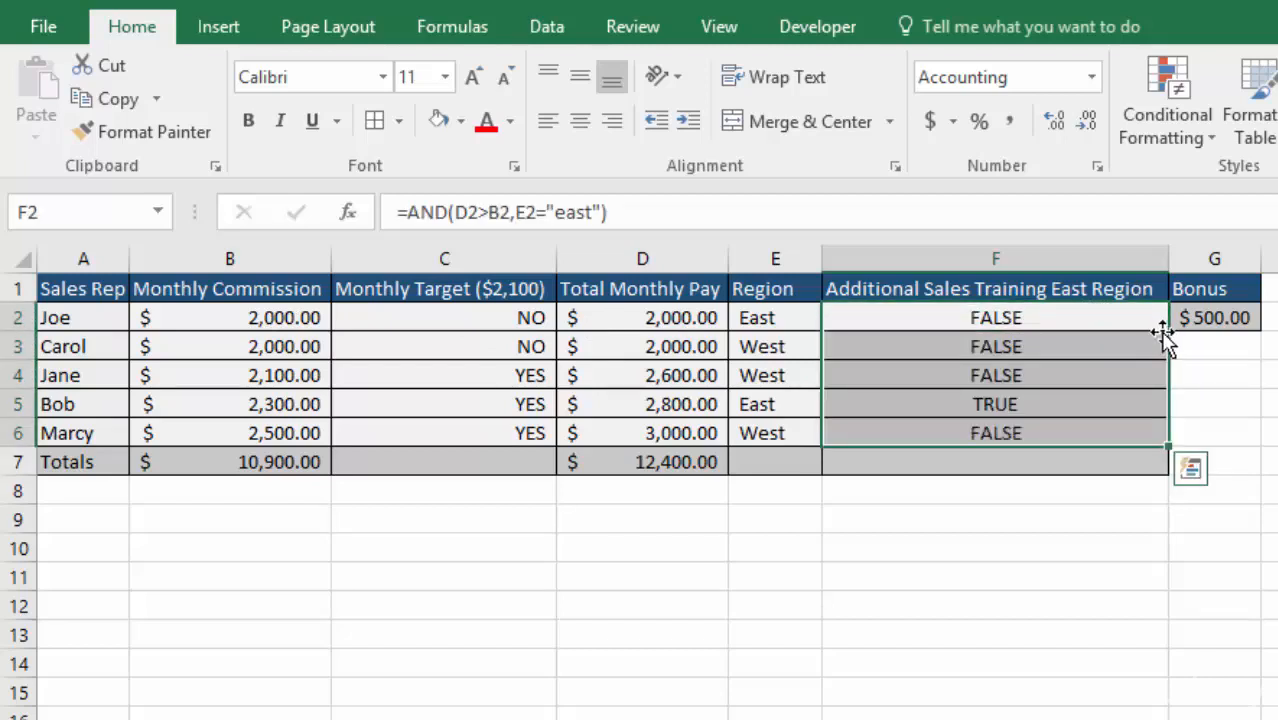
Change the first condition of the AND formula in F2 to D2<=B2
{"action": "left_click", "coordinate": [1160, 322]}
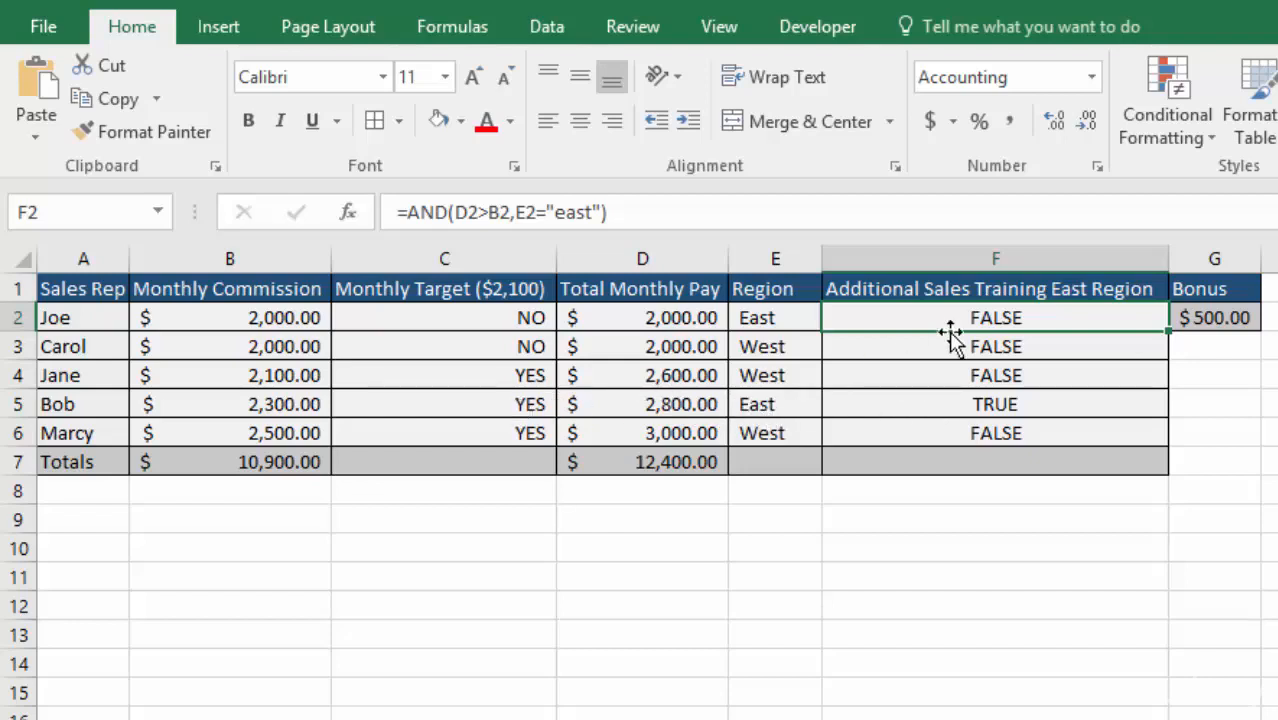
{"action": "double_click", "coordinate": [1053, 318]}
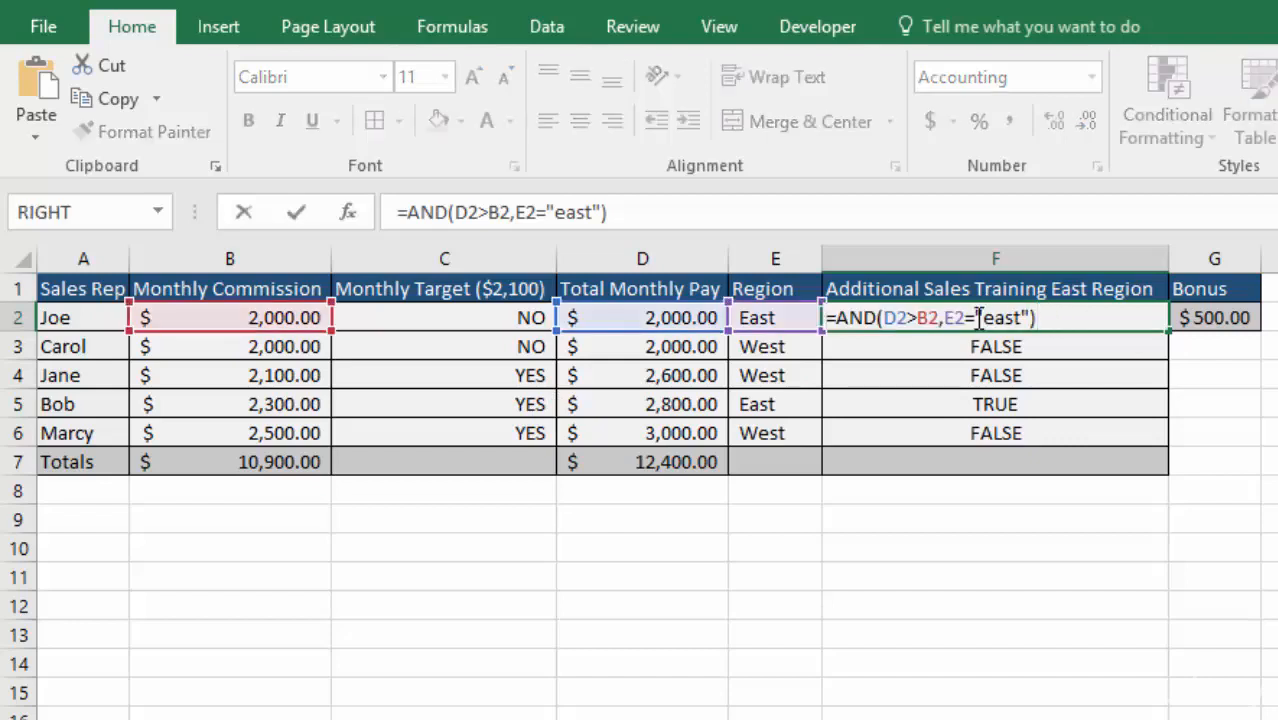
{"action": "left_click", "coordinate": [918, 318]}
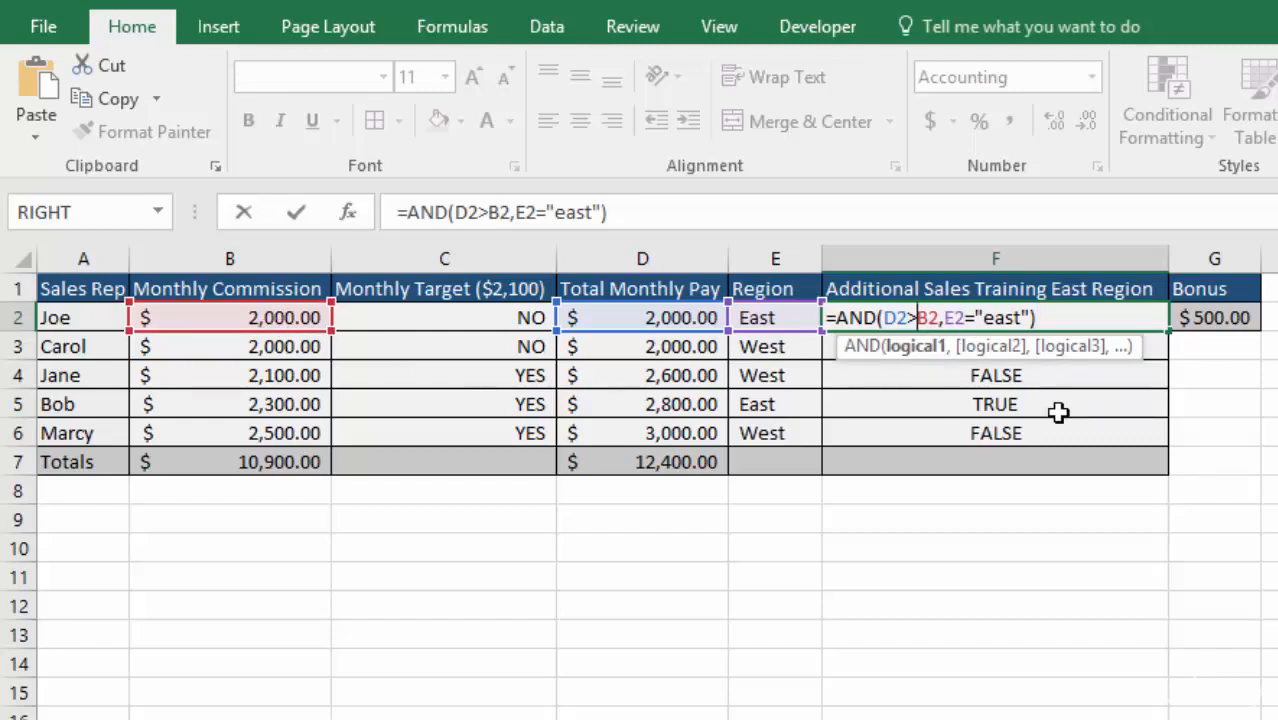
{"action": "key", "text": "BackSpace"}
{"action": "type", "text": "<="}
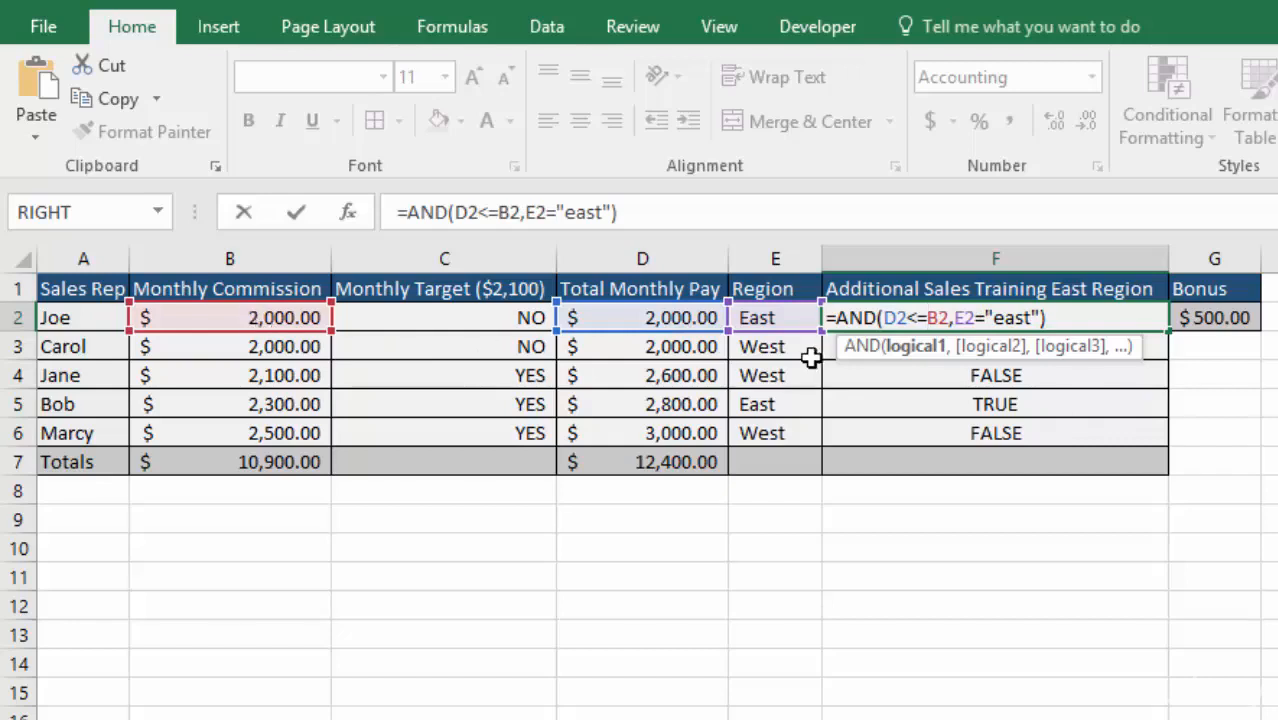
{"action": "key", "text": "Return"}
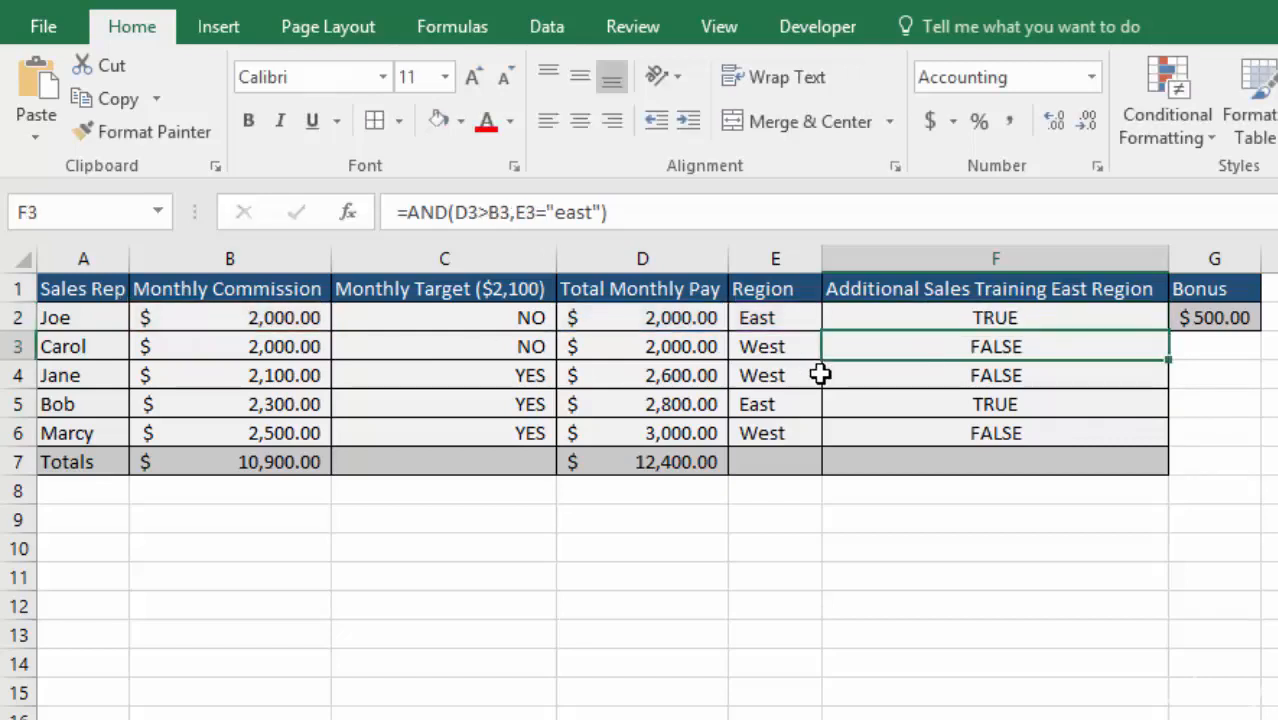
Fill the corrected AND formula from F2 down to F6
{"action": "left_click", "coordinate": [1101, 313]}
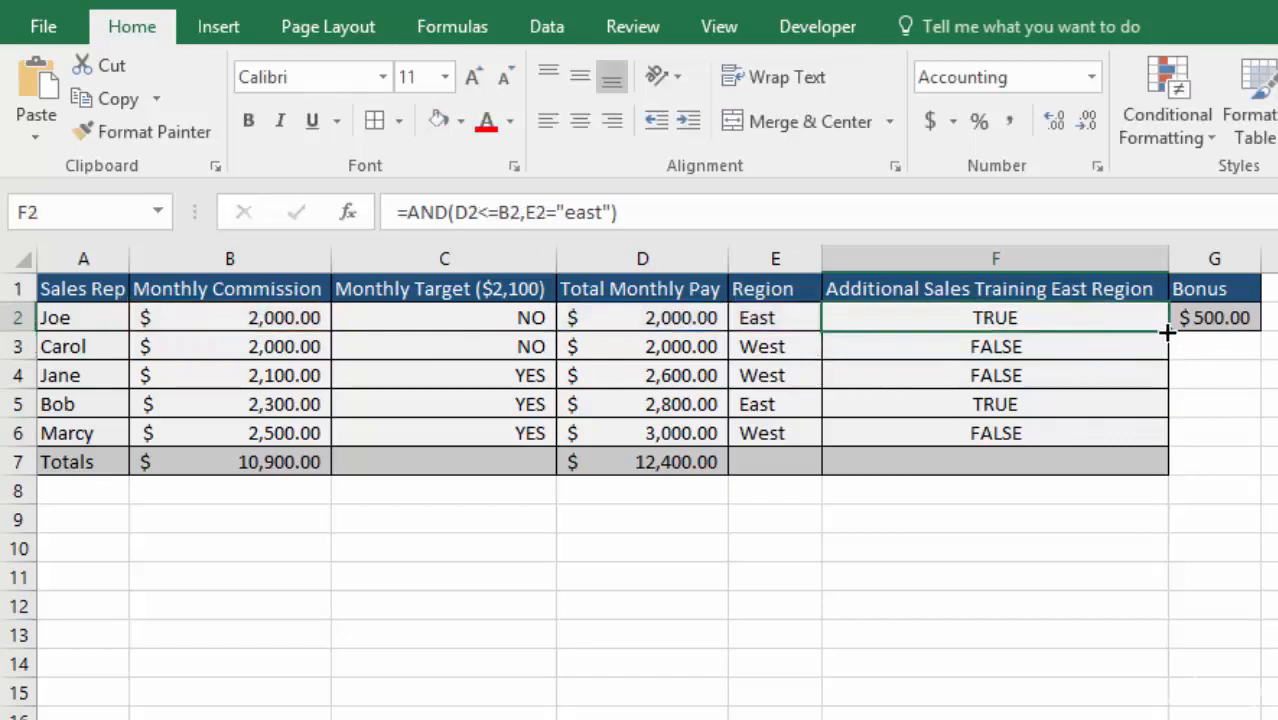
{"action": "double_click", "coordinate": [1168, 331]}
{"action": "left_click", "coordinate": [1206, 404]}
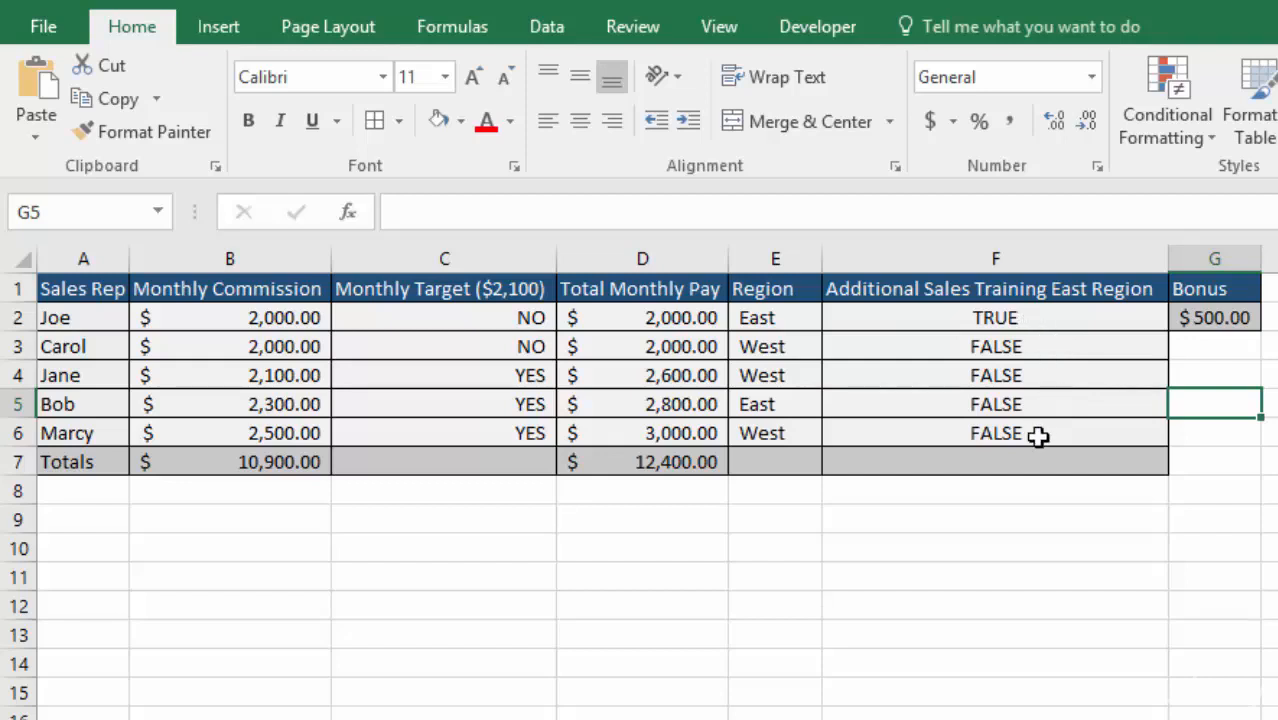
Nest the AND formula in F2 inside an IF function as its logical test, ready for the value_if_true argument
{"action": "left_click", "coordinate": [1033, 317]}
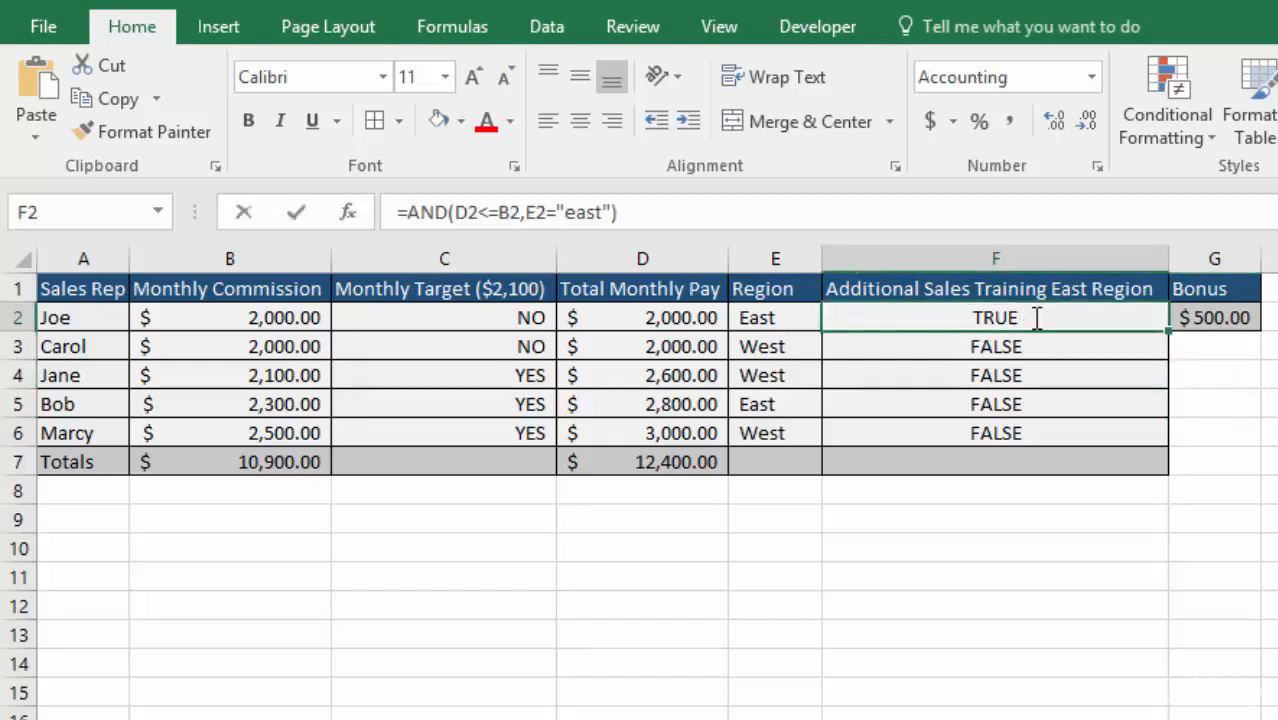
{"action": "double_click", "coordinate": [959, 317]}
{"action": "left_click", "coordinate": [841, 317]}
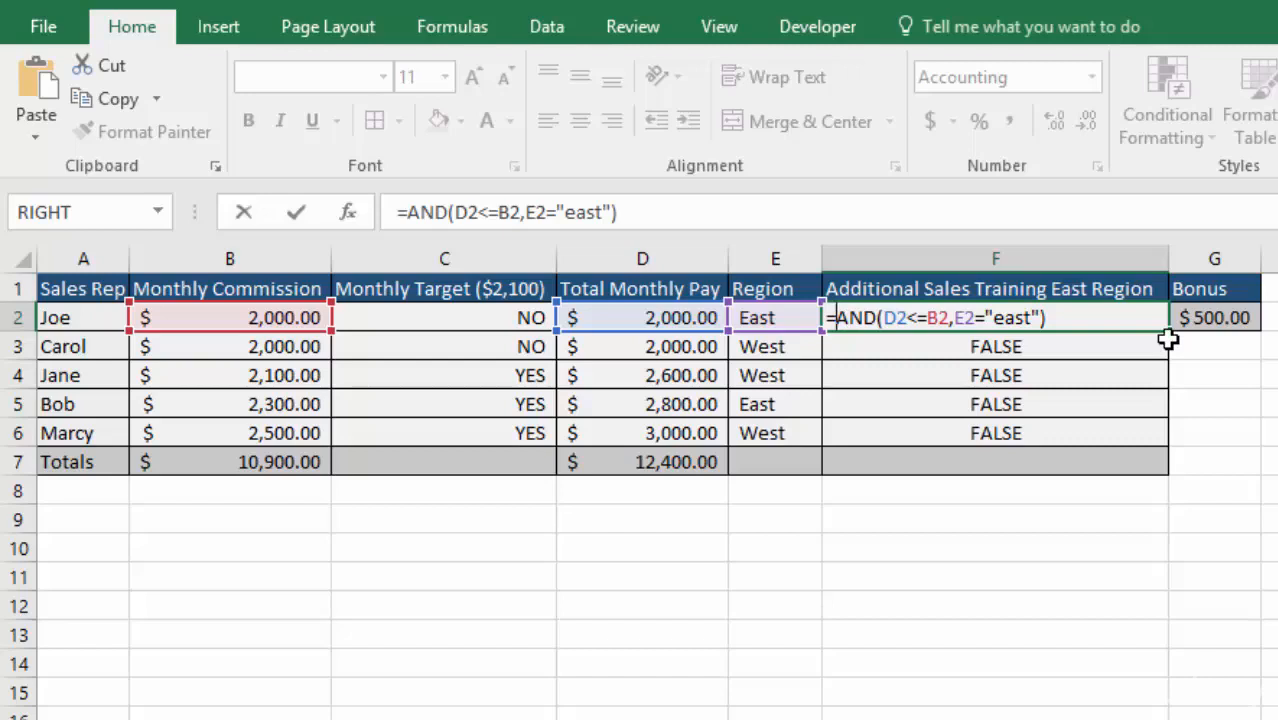
{"action": "type", "text": "if"}
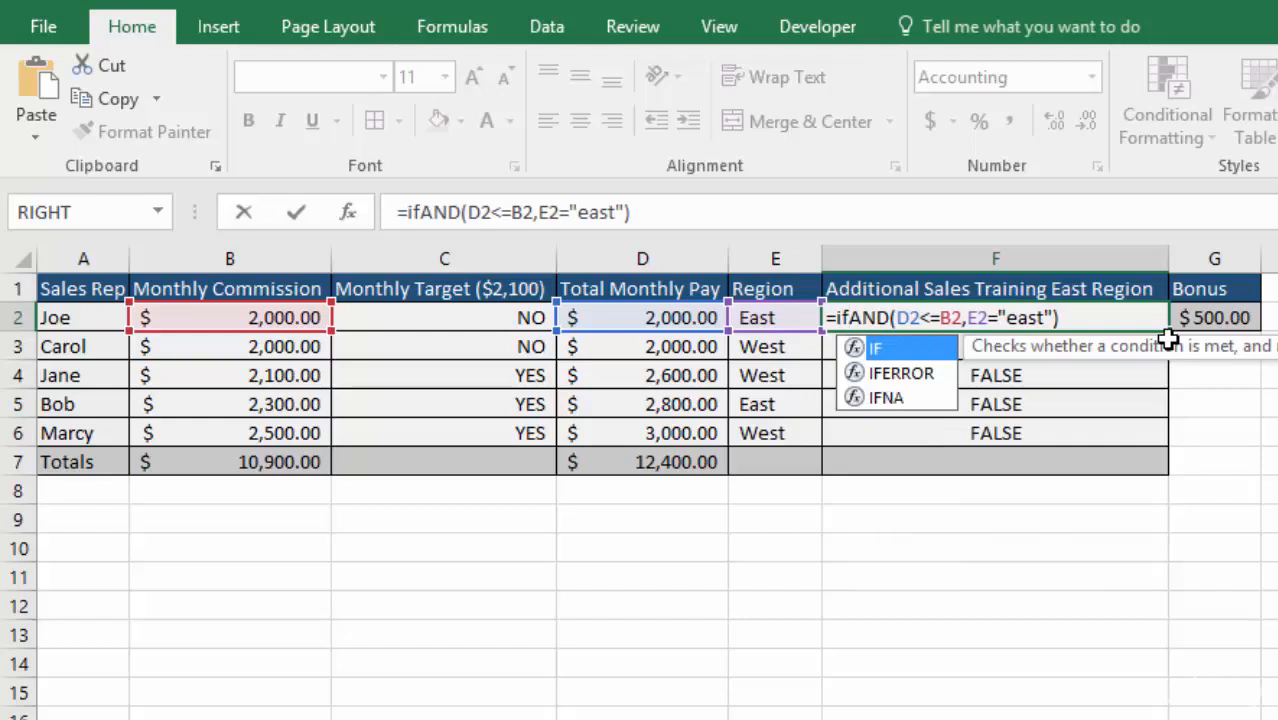
{"action": "key", "text": "Tab"}
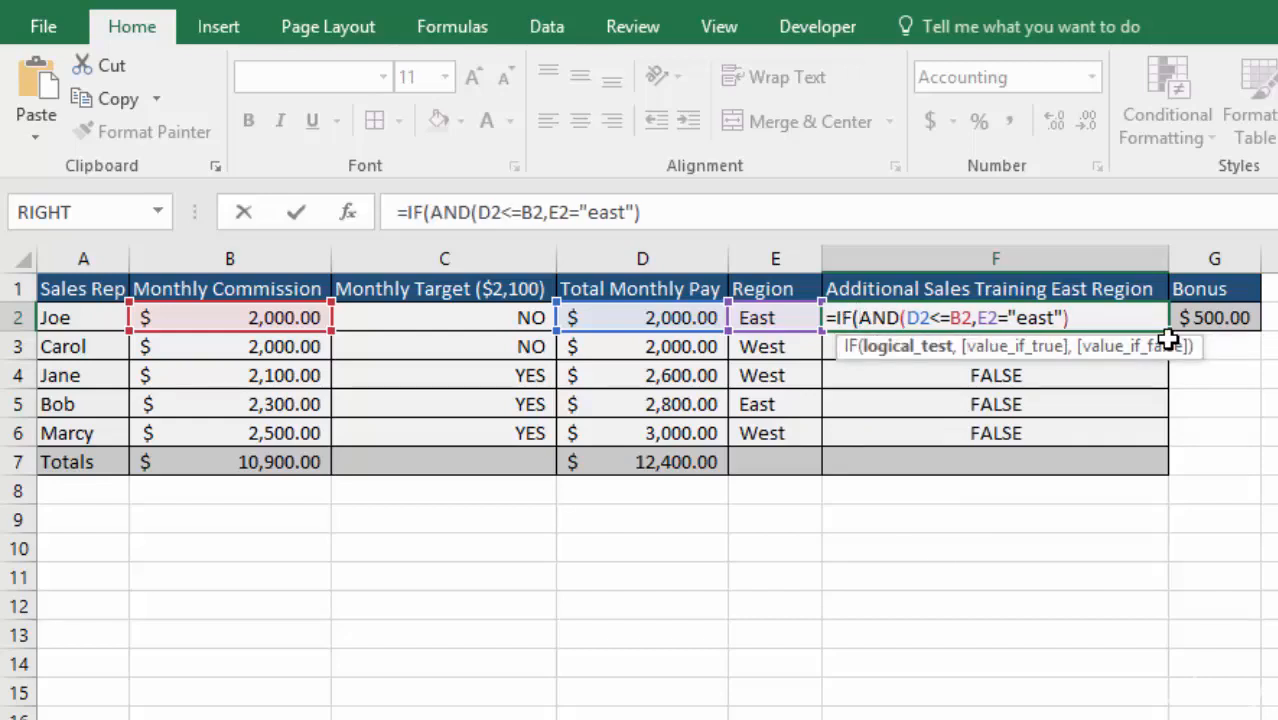
{"action": "key", "text": "Right"}
{"action": "key", "text": "Right"}
{"action": "key", "text": "Right"}
{"action": "key", "text": "Right"}
{"action": "key", "text": "Right"}
{"action": "key", "text": "Right"}
{"action": "key", "text": "Right"}
{"action": "key", "text": "Right"}
{"action": "key", "text": "Right"}
{"action": "key", "text": "Right"}
{"action": "key", "text": "Right"}
{"action": "key", "text": "Right"}
{"action": "key", "text": "Right"}
{"action": "key", "text": "Right"}
{"action": "key", "text": "Right"}
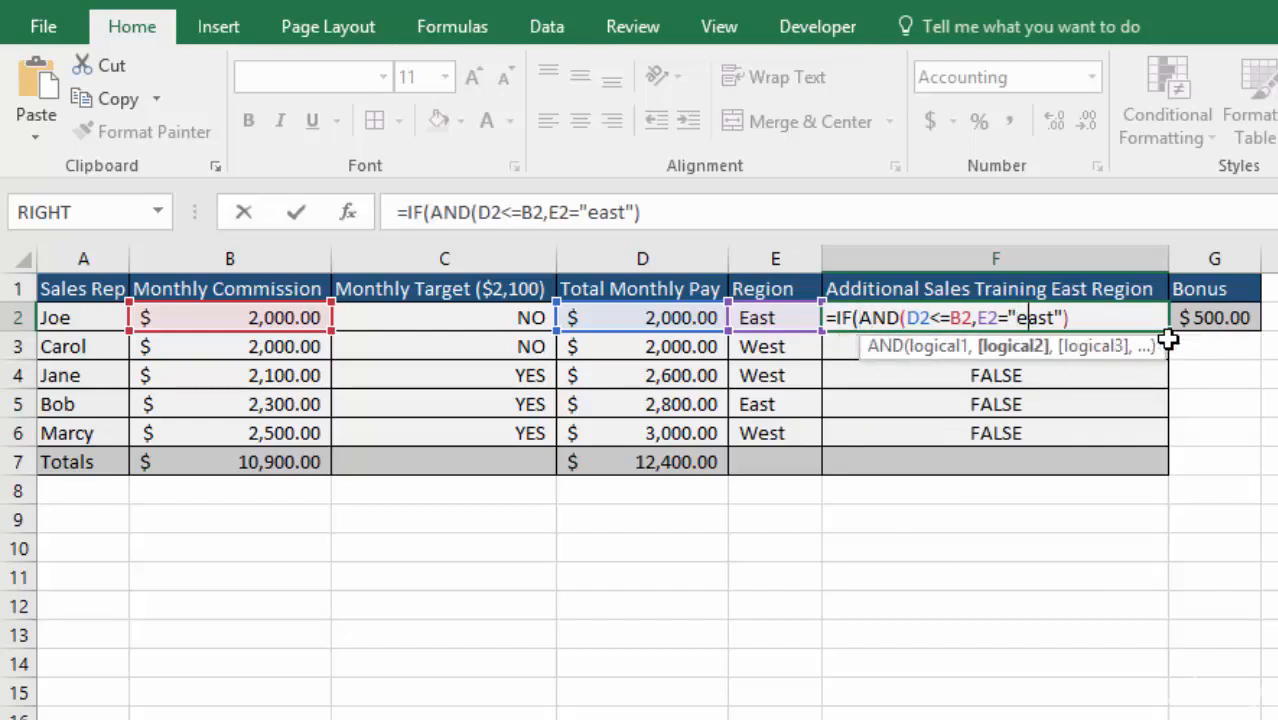
{"action": "key", "text": "Right"}
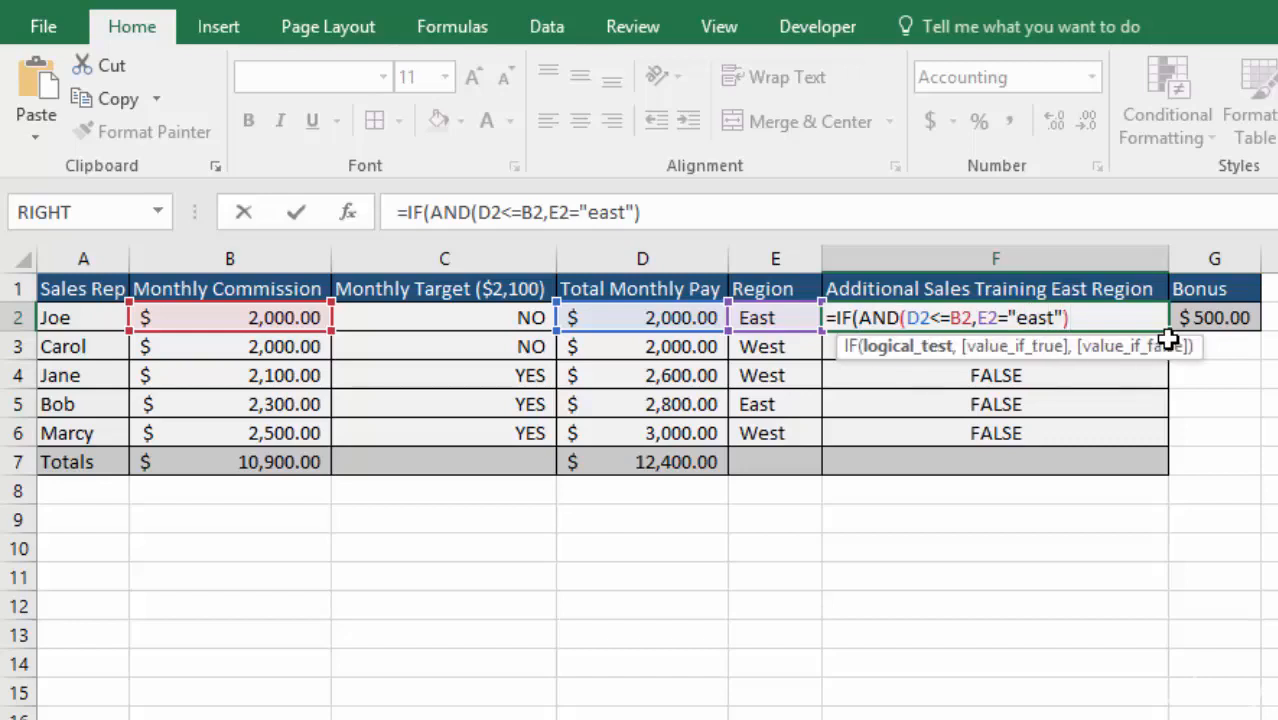
{"action": "type", "text": ","}
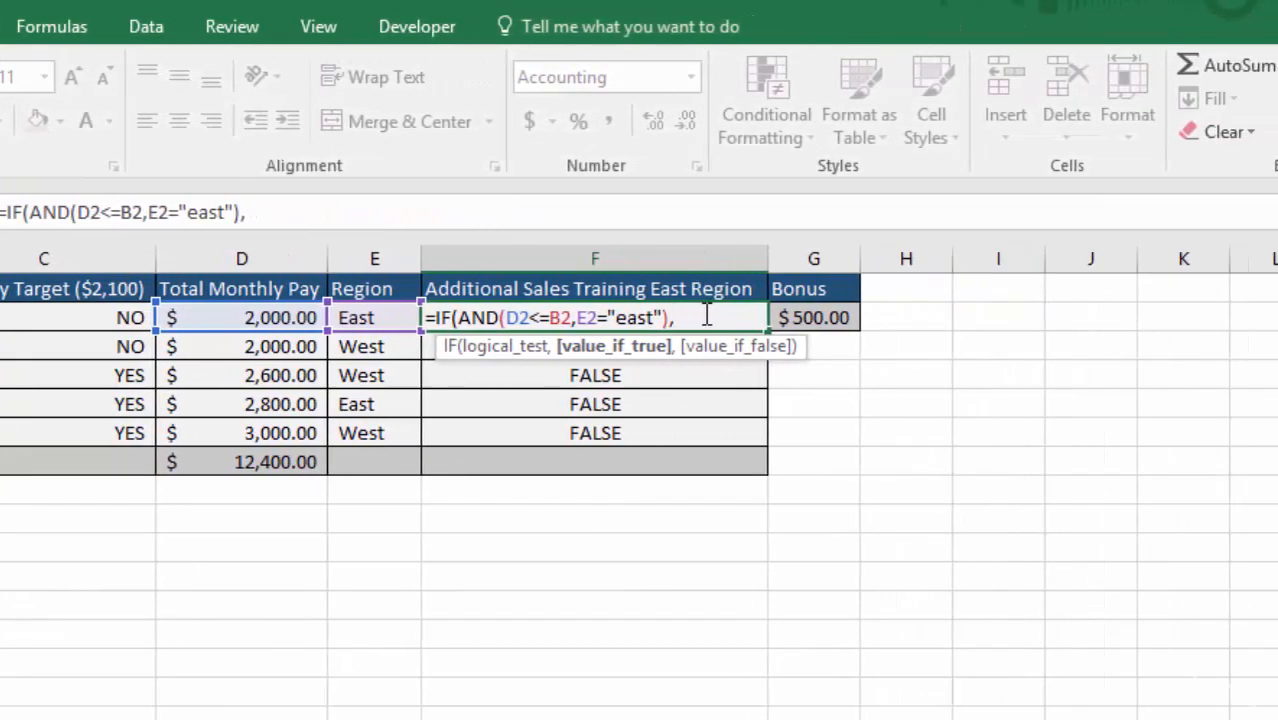
Enter "Attend Wednesday Training" as the IF function's value_if_true in F2, followed by a comma
{"action": "type", "text": "\"Attent"}
{"action": "key", "text": "BackSpace"}
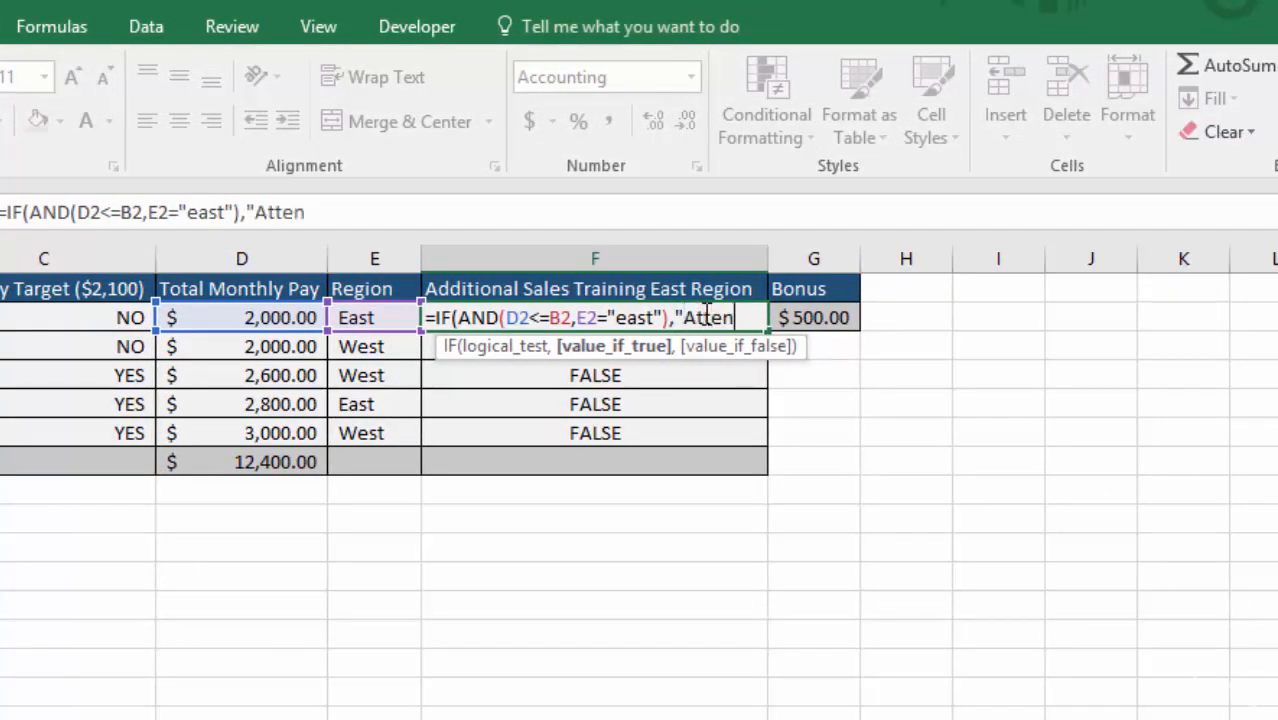
{"action": "type", "text": "d Wednesda"}
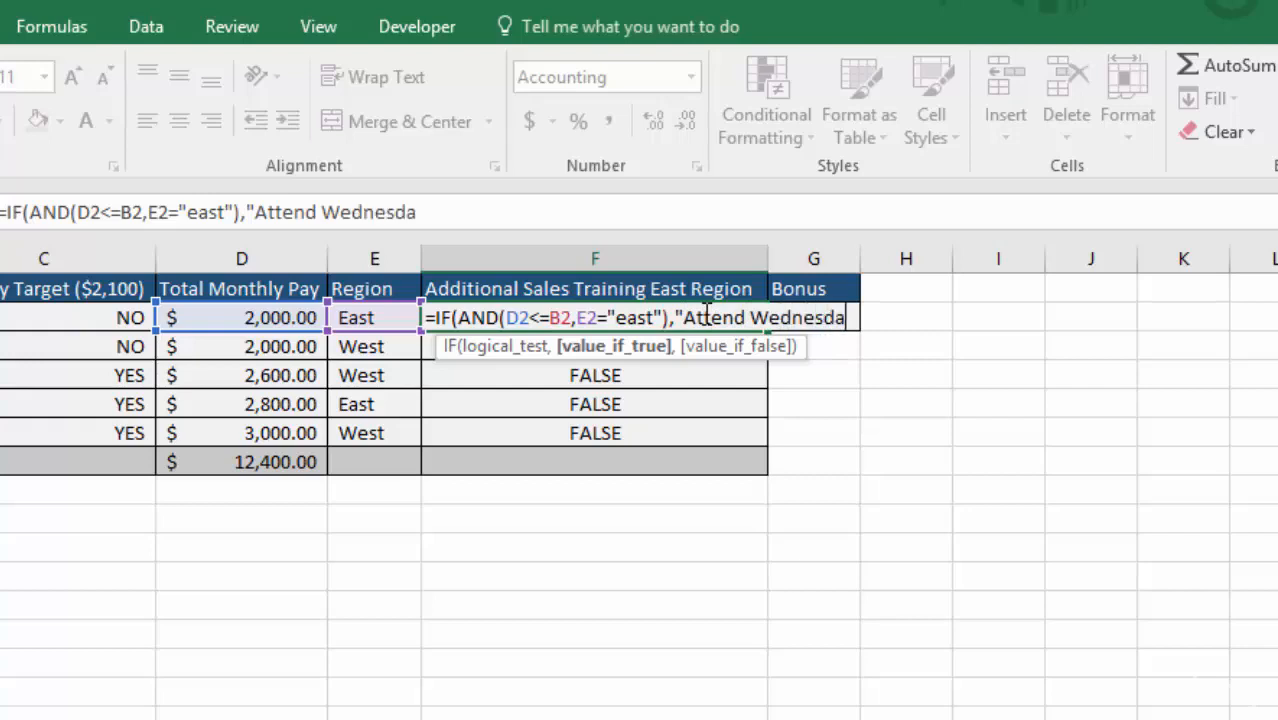
{"action": "type", "text": "y"}
{"action": "type", "text": "Training"}
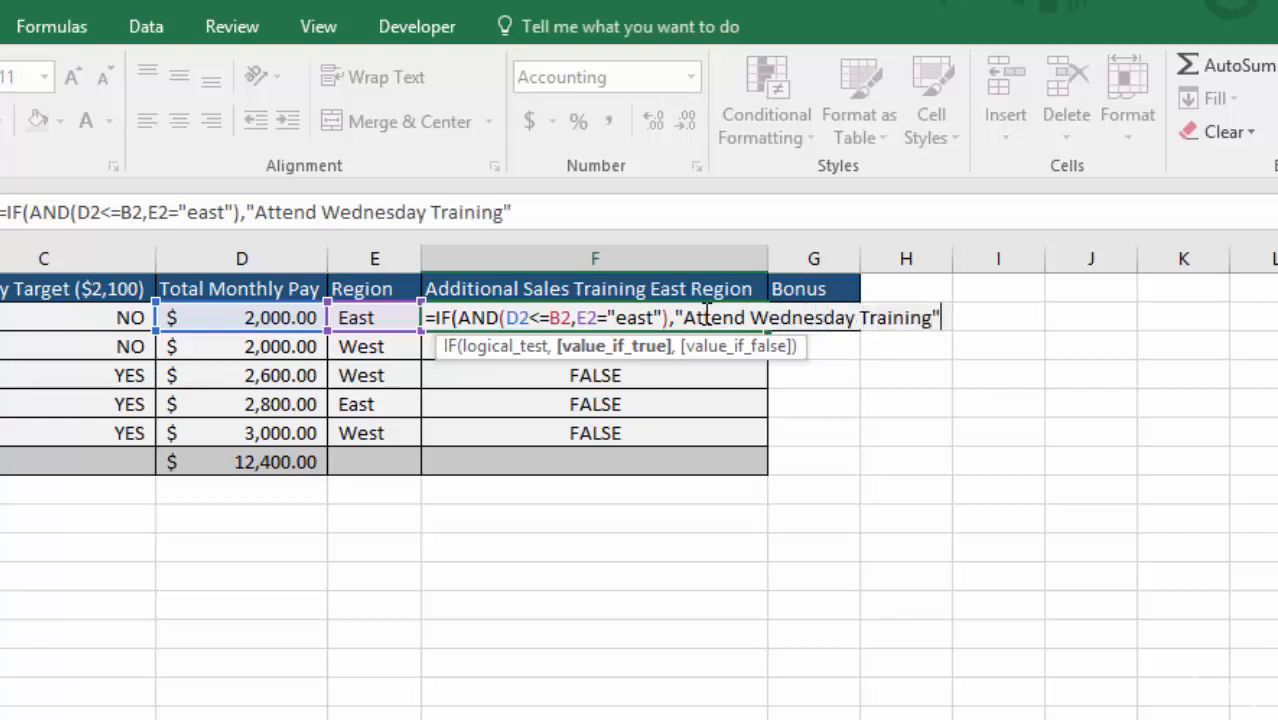
{"action": "type", "text": "\","}
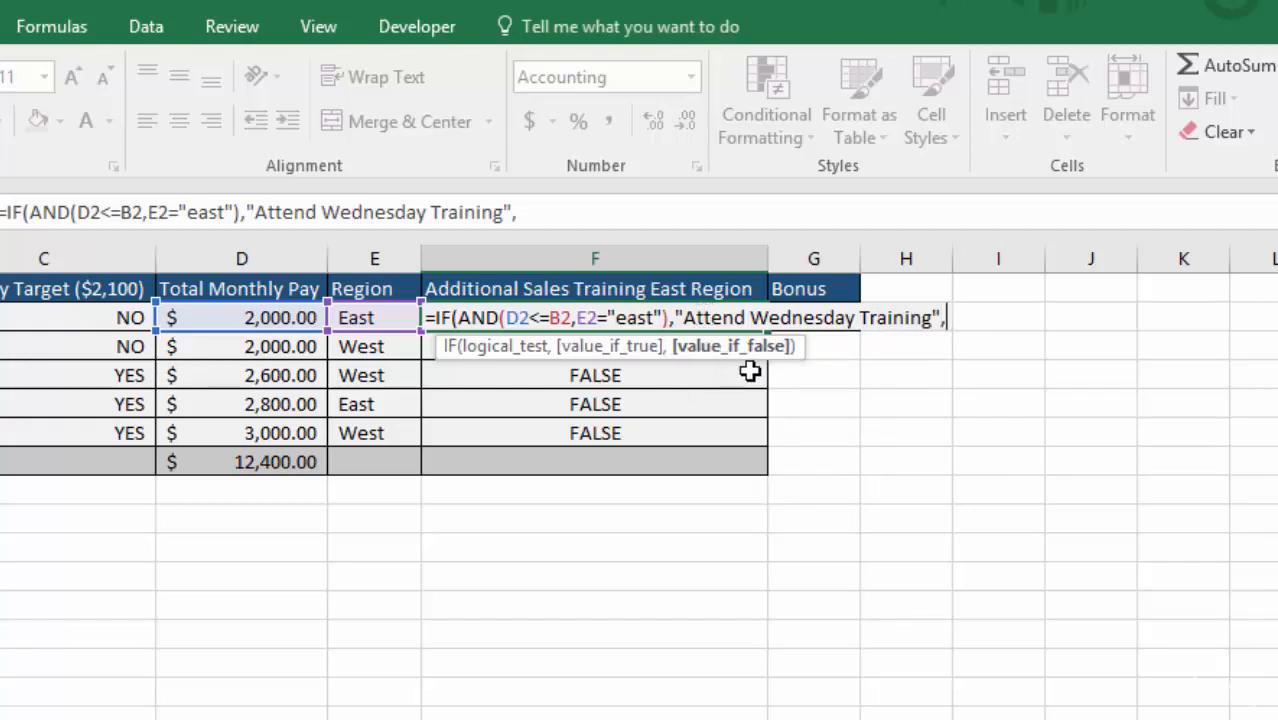
Enter "No Training Needed" as the IF function's value_if_false in F2 and complete the formula
{"action": "type", "text": "\""}
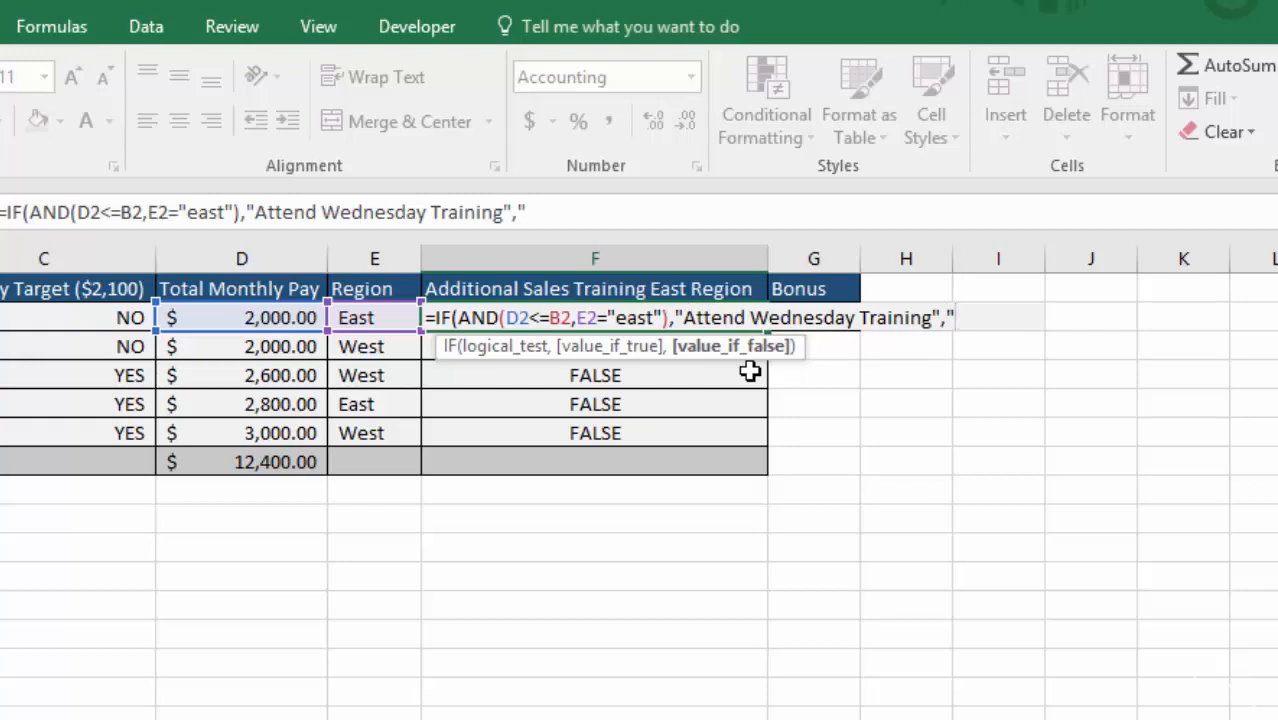
{"action": "type", "text": "No Tra"}
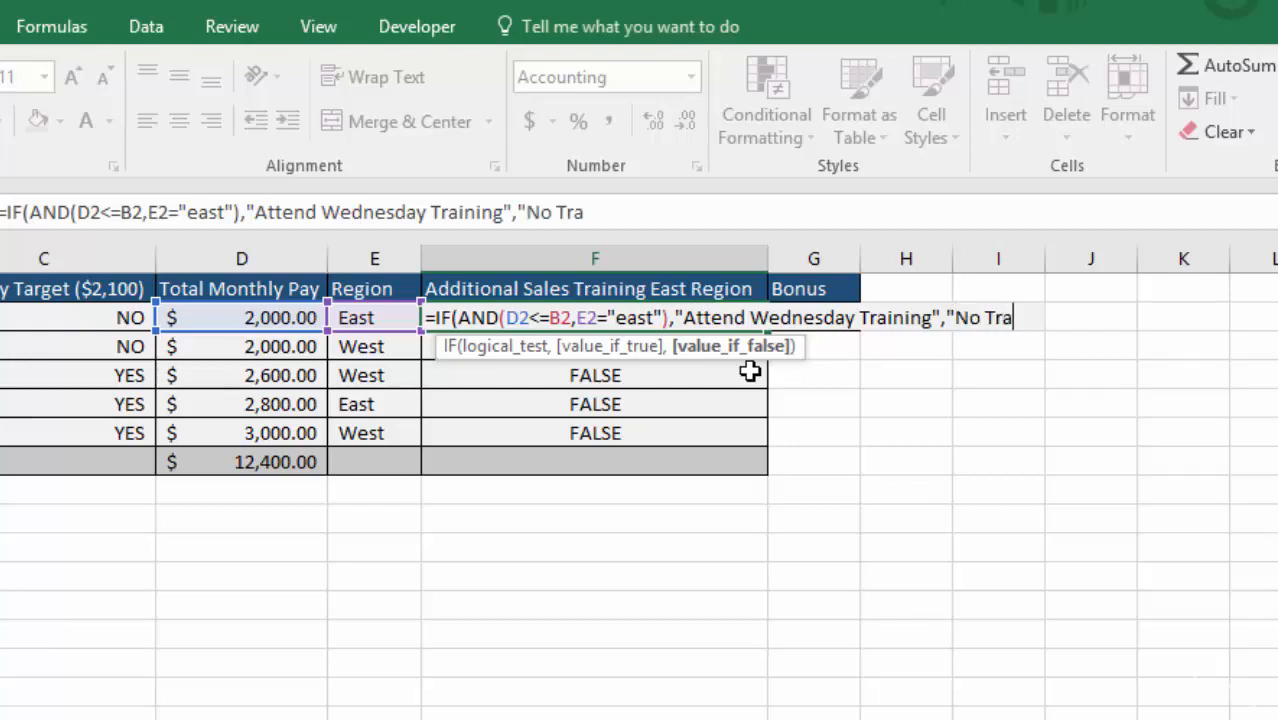
{"action": "type", "text": "ining Needed\""}
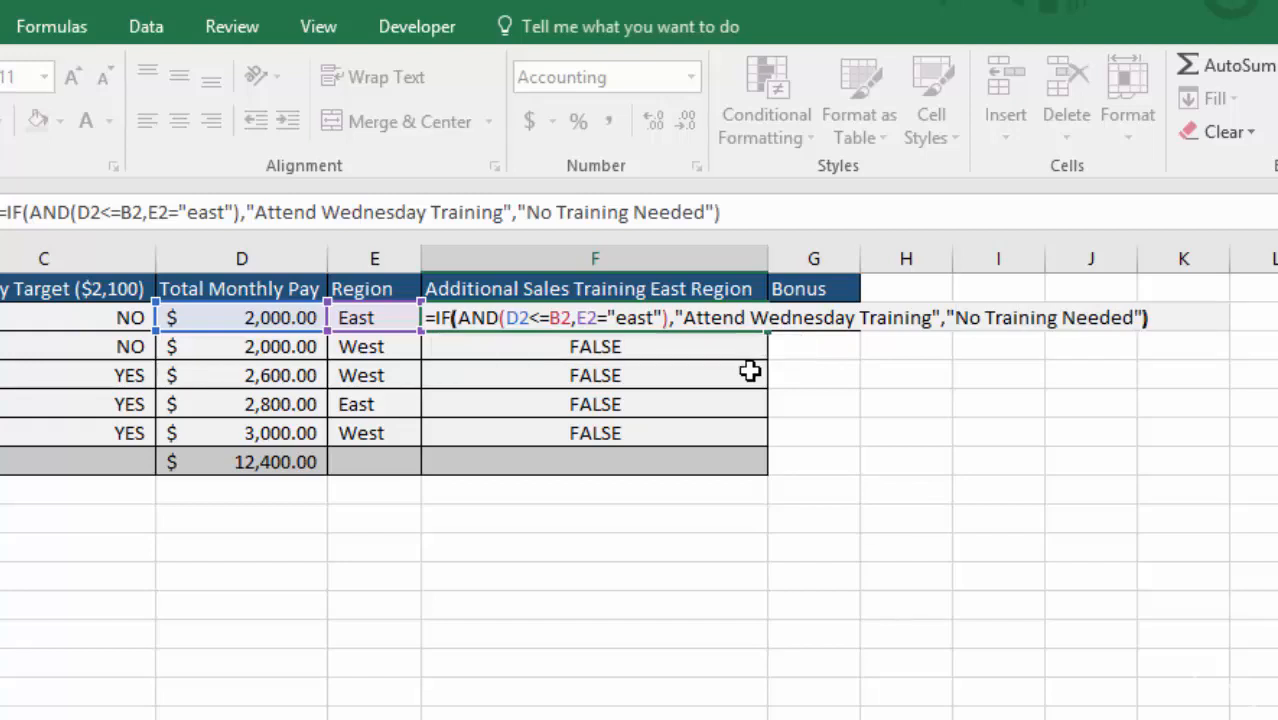
{"action": "key", "text": "Return"}
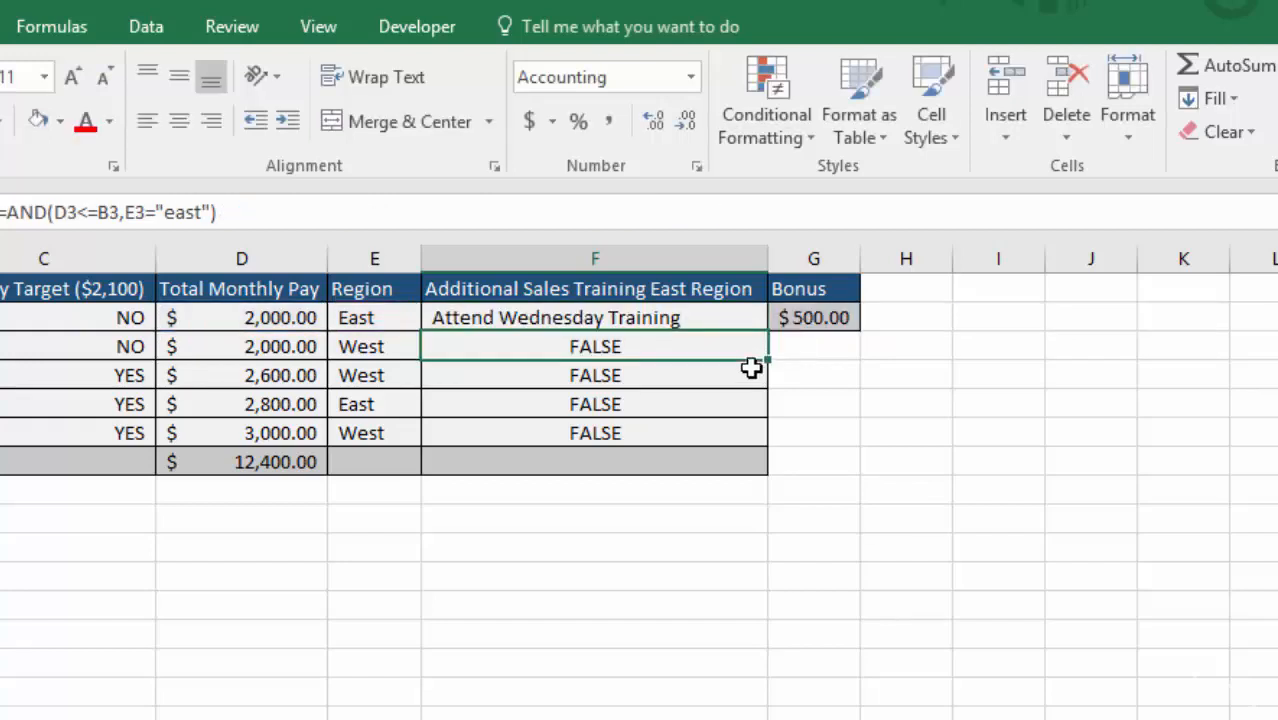
Fill the nested IF and AND formula from F2 down to F6
{"action": "left_click", "coordinate": [722, 317]}
{"action": "double_click", "coordinate": [765, 332]}
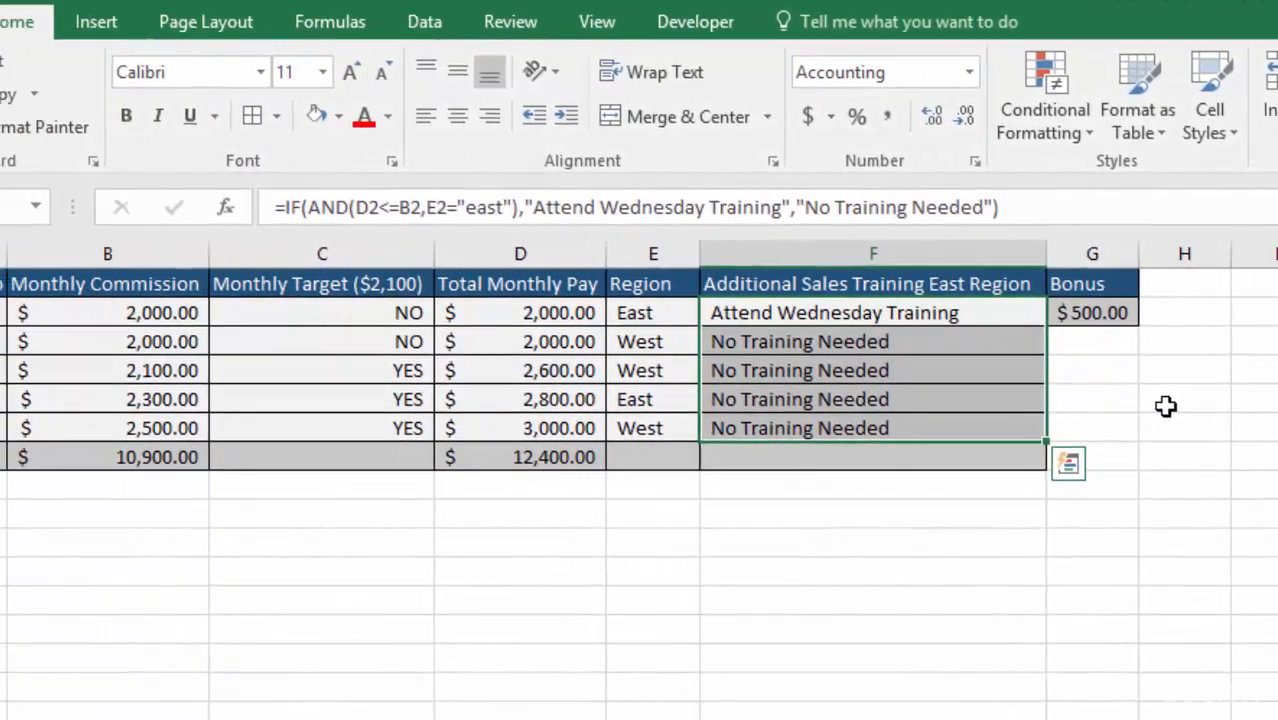
{"action": "key", "text": "Right"}
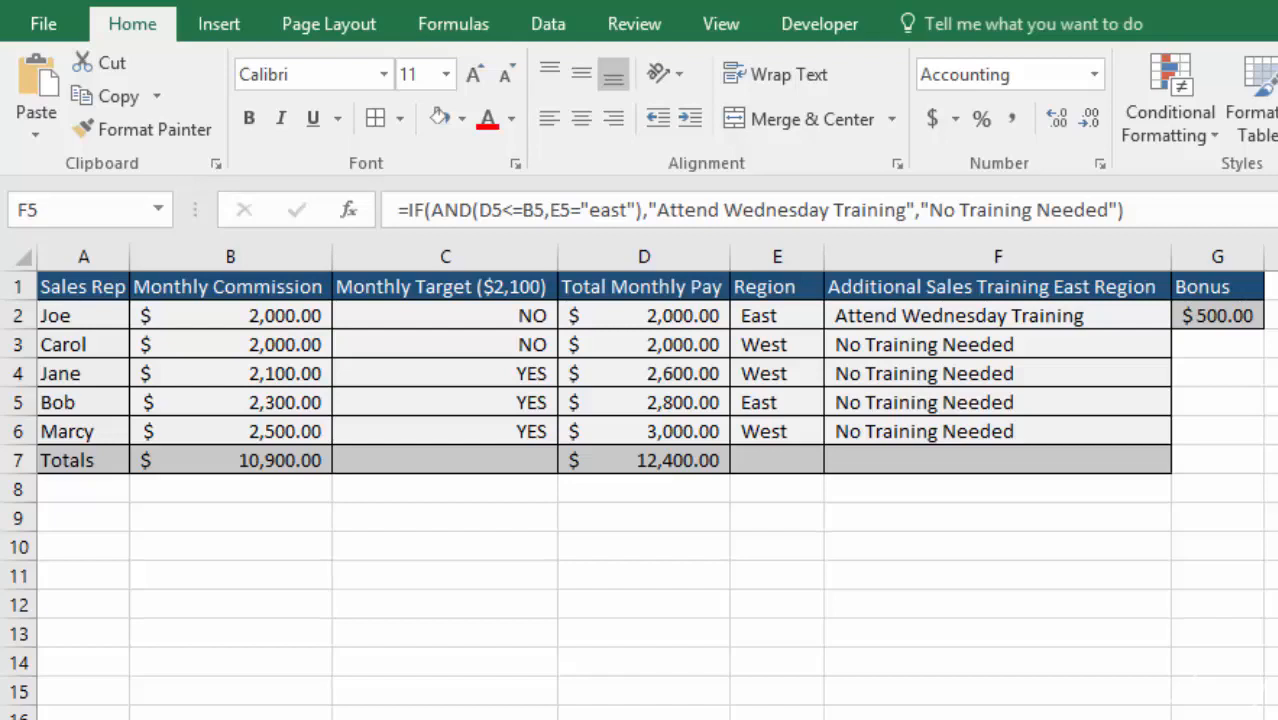
Start an OR formula in F9 with D2<=B2 as its first condition, followed by a comma
{"action": "left_click", "coordinate": [966, 513]}
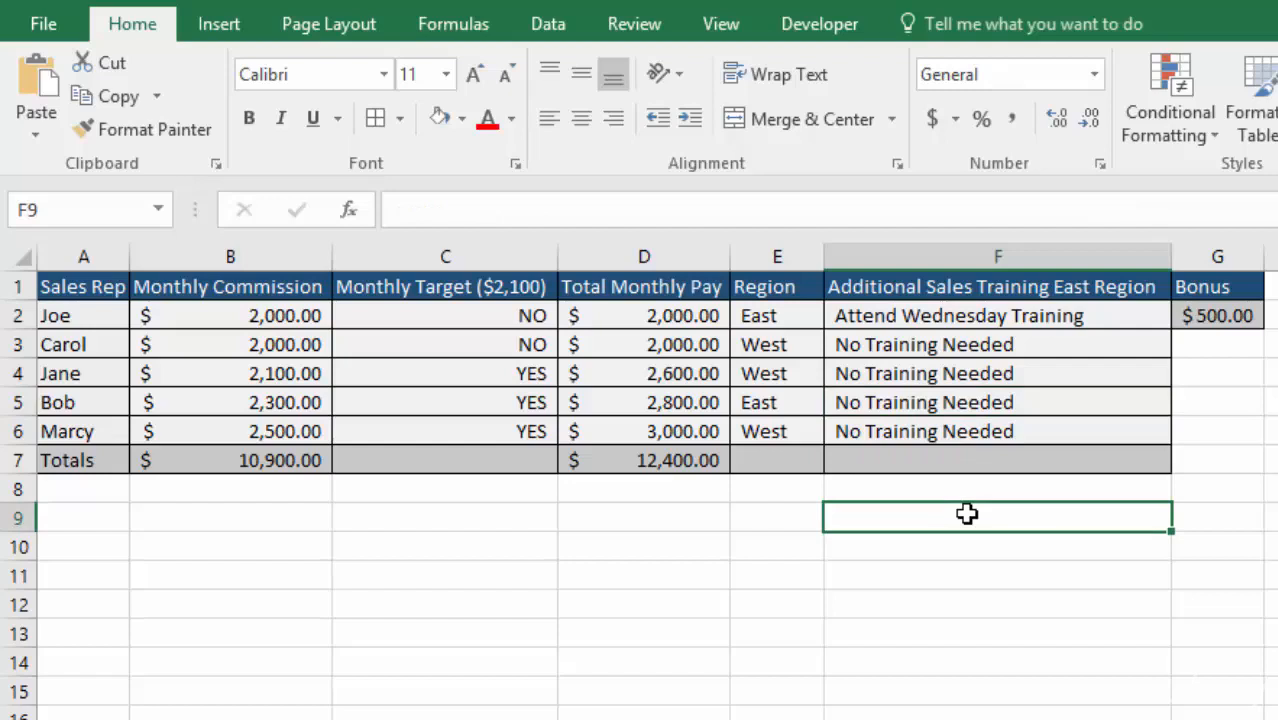
{"action": "type", "text": "="}
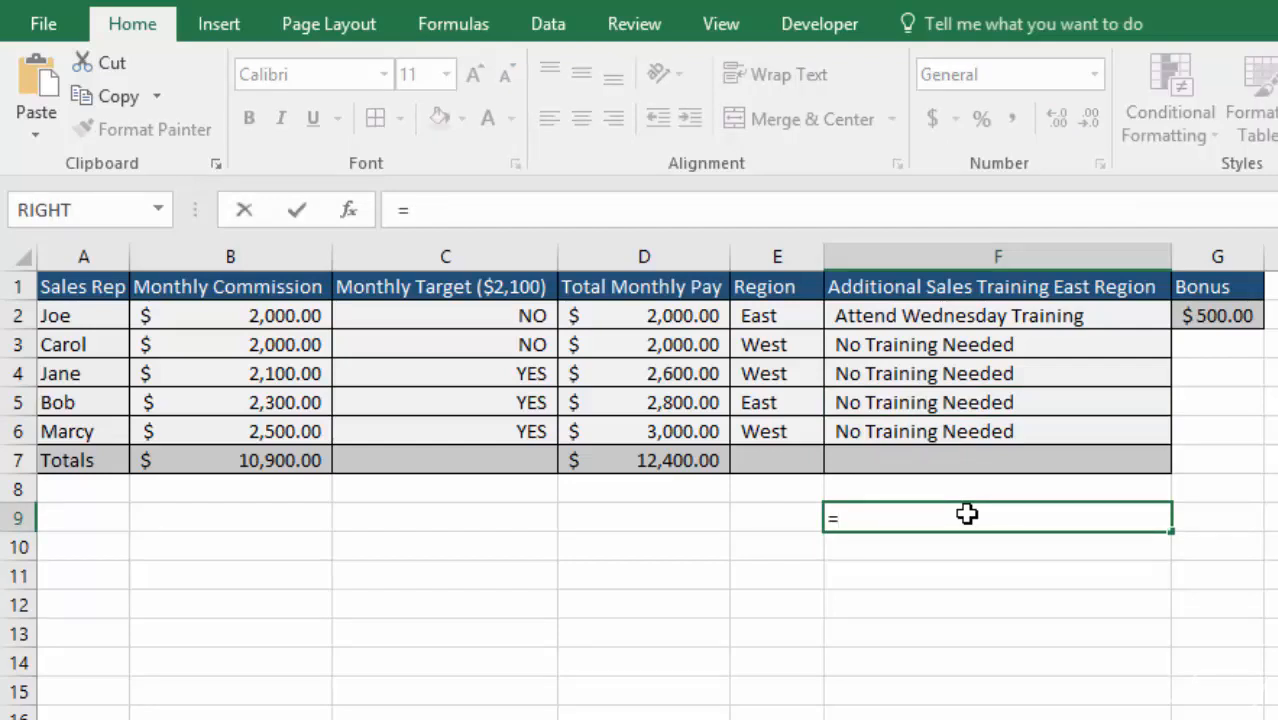
{"action": "type", "text": "or"}
{"action": "key", "text": "Tab"}
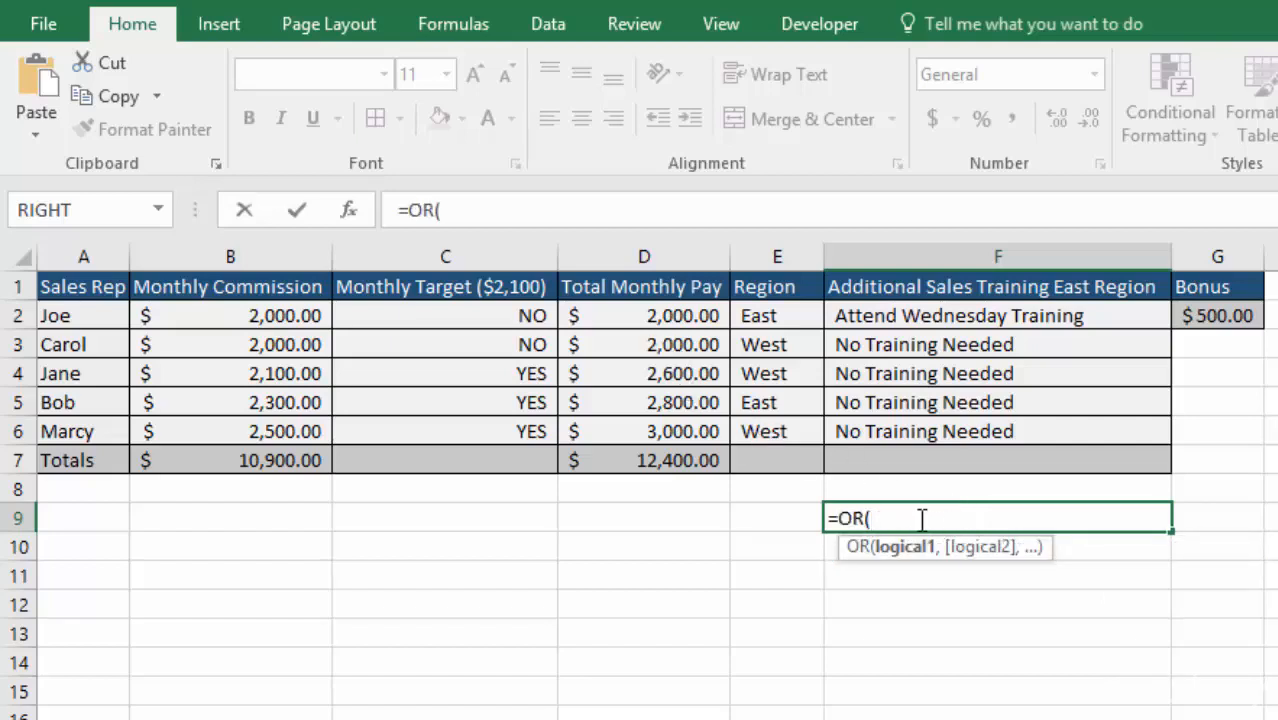
{"action": "left_click", "coordinate": [652, 316]}
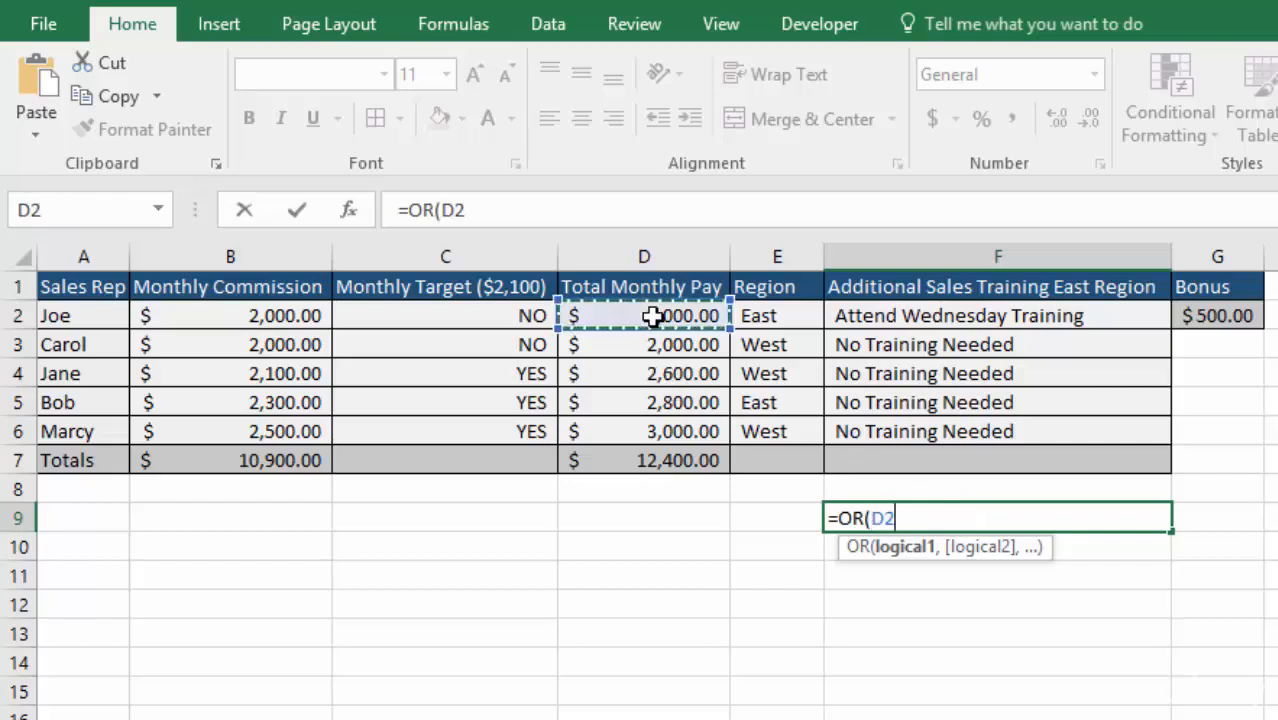
{"action": "type", "text": "<"}
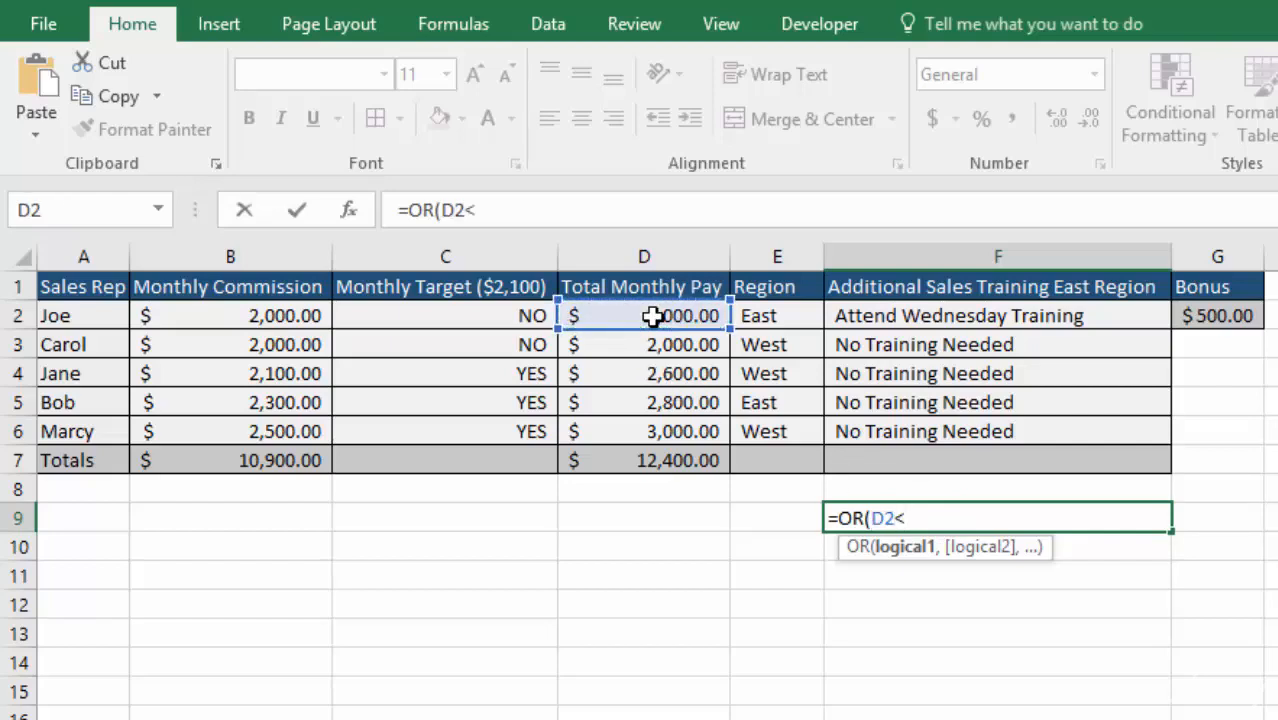
{"action": "type", "text": "="}
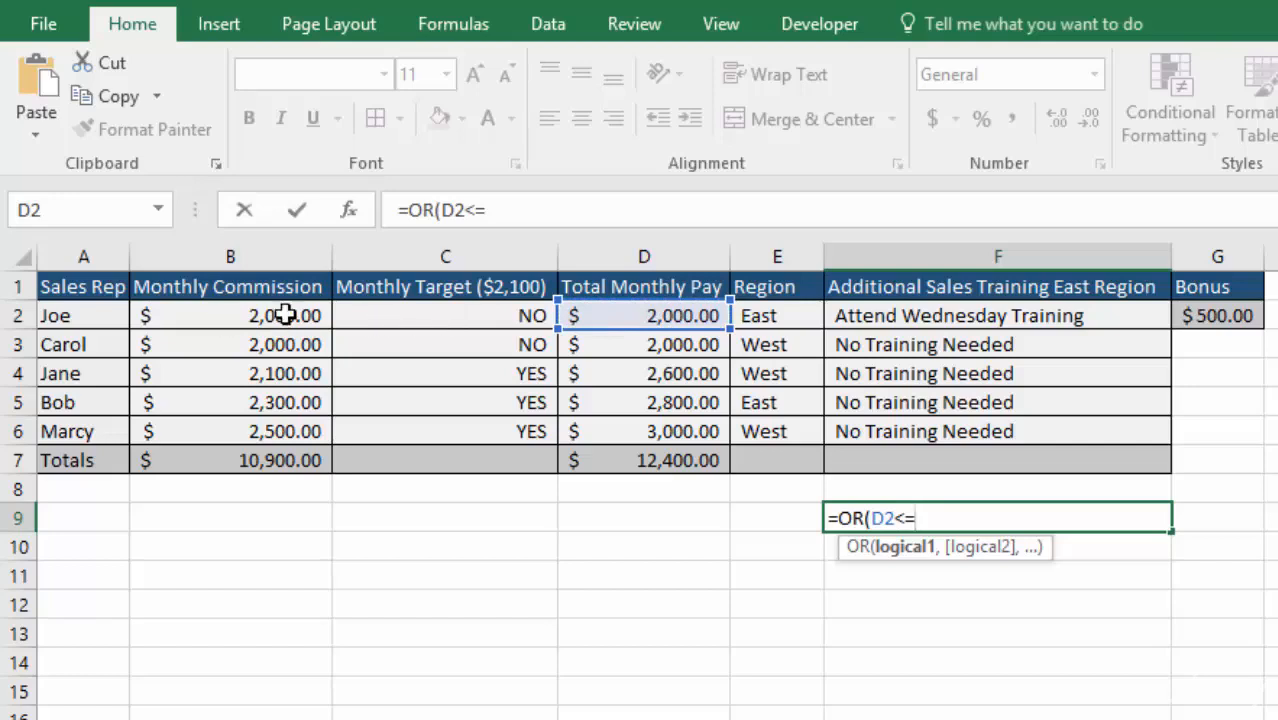
{"action": "left_click", "coordinate": [241, 316]}
{"action": "type", "text": ","}
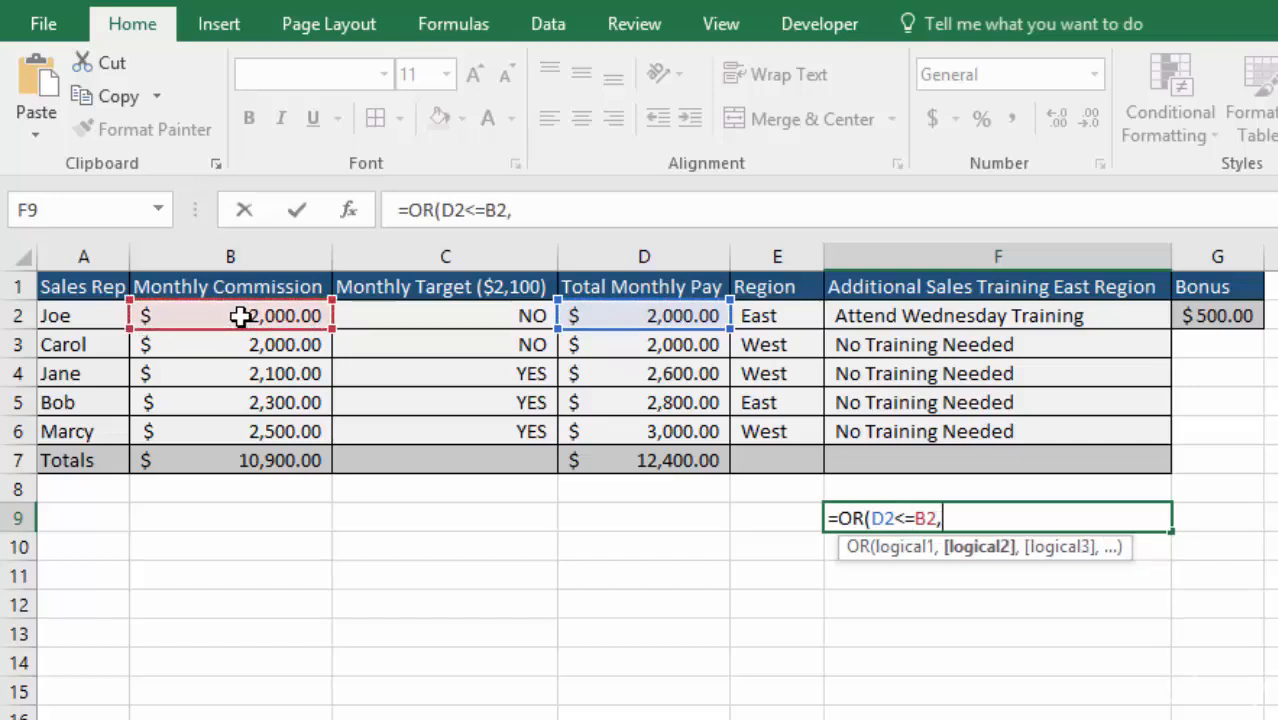
Complete the OR formula in F9 with E2="east" as the second condition and fill it down to F13
{"action": "left_click", "coordinate": [773, 316]}
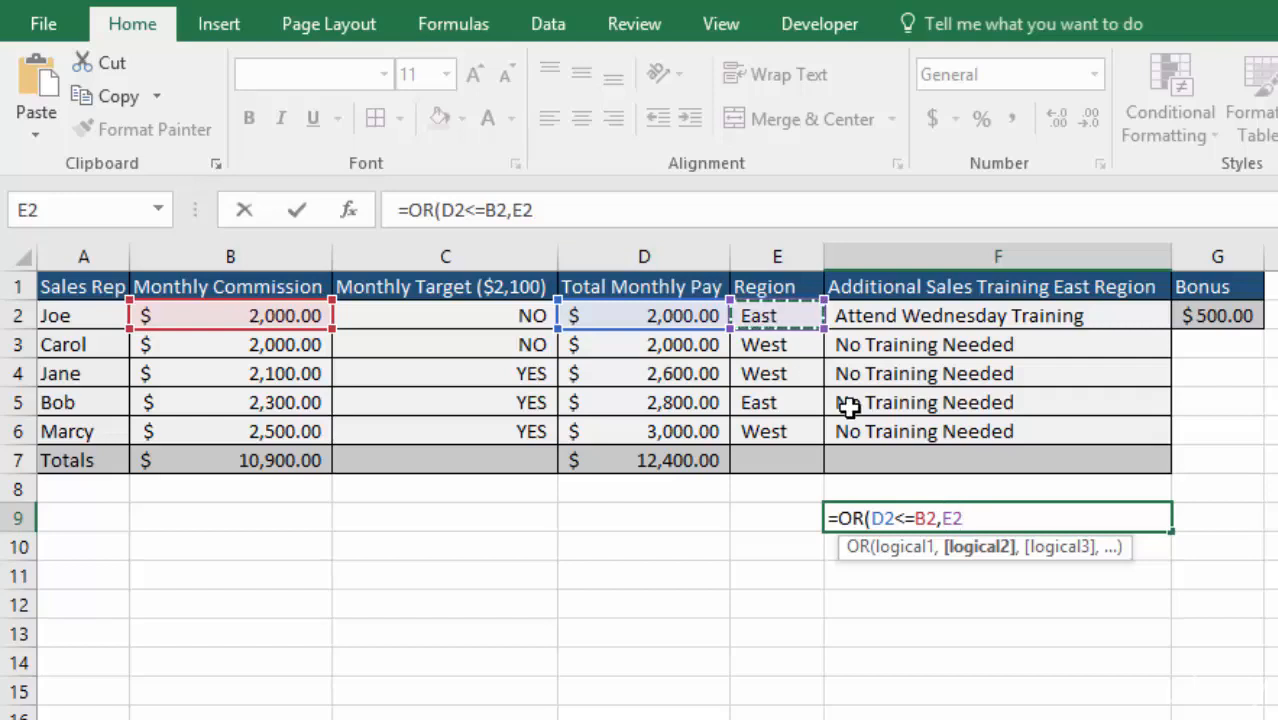
{"action": "type", "text": "=\""}
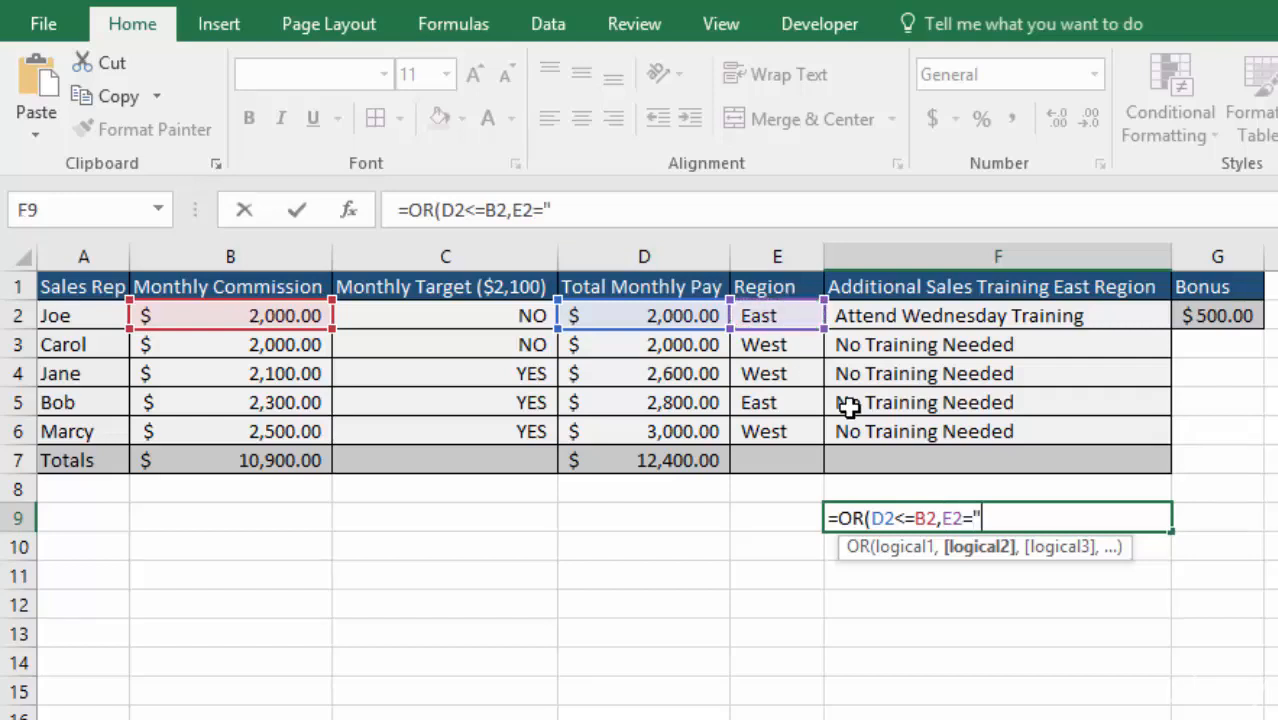
{"action": "type", "text": "east\")"}
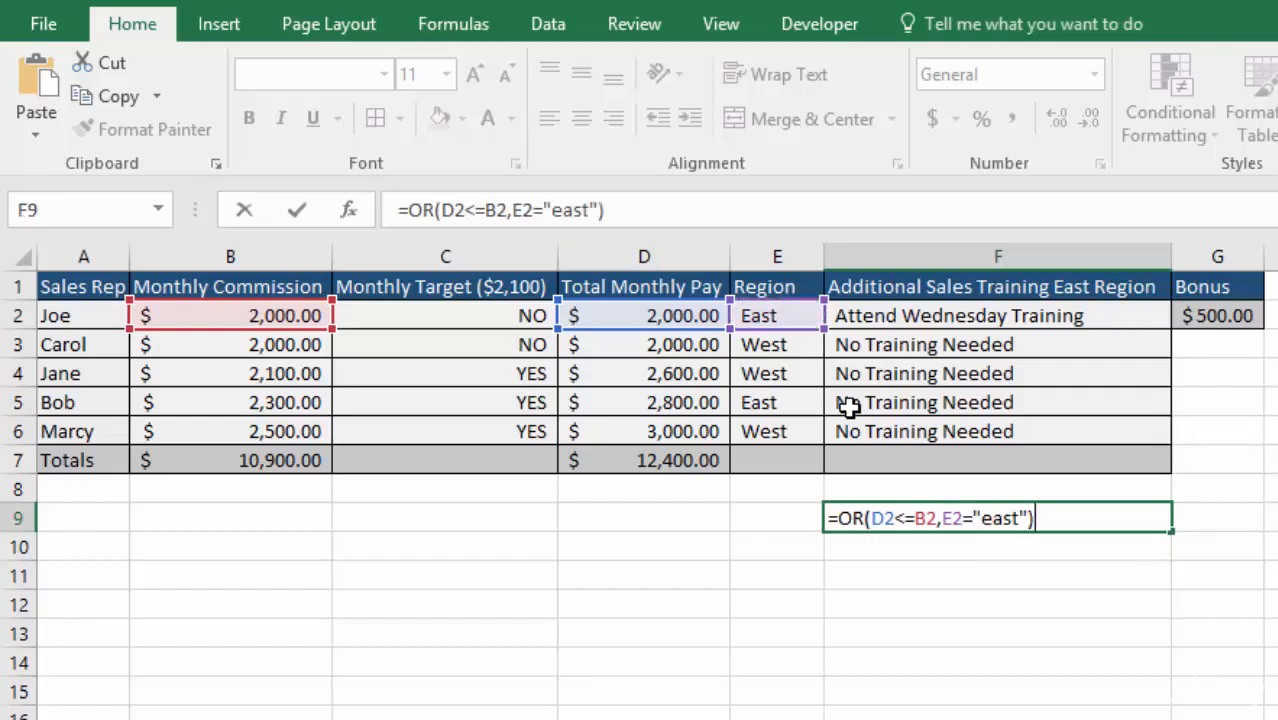
{"action": "key", "text": "Return"}
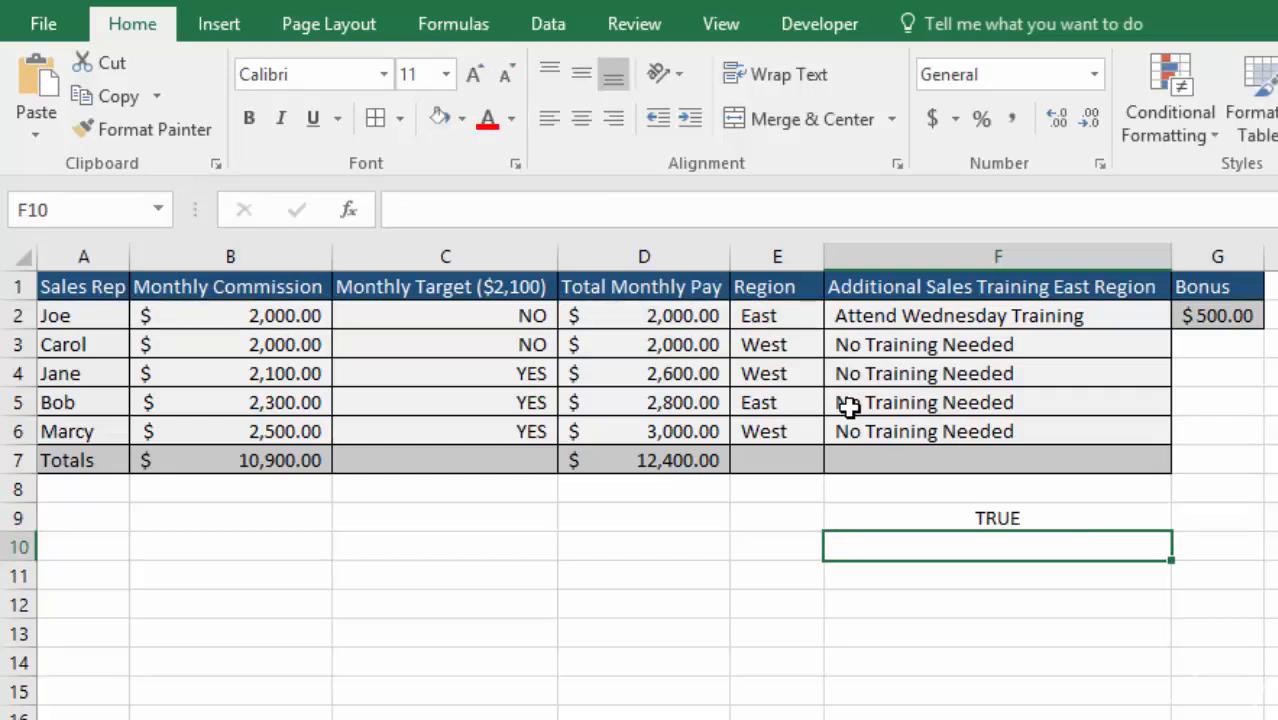
{"action": "left_click", "coordinate": [1053, 517]}
{"action": "left_click_drag", "start_coordinate": [1172, 533], "coordinate": [1173, 654]}
Start an AND formula in G9 with D2<=B2 as its first condition, followed by a comma
{"action": "left_click", "coordinate": [1205, 520]}
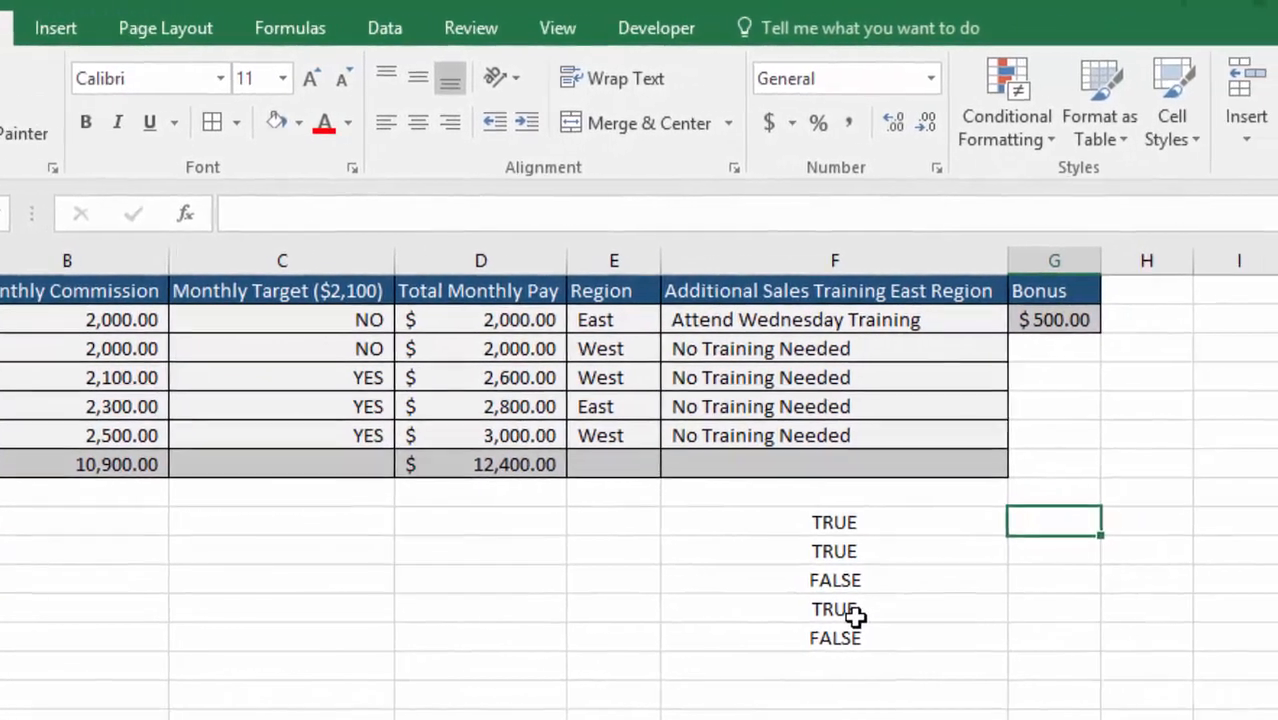
{"action": "type", "text": "=and"}
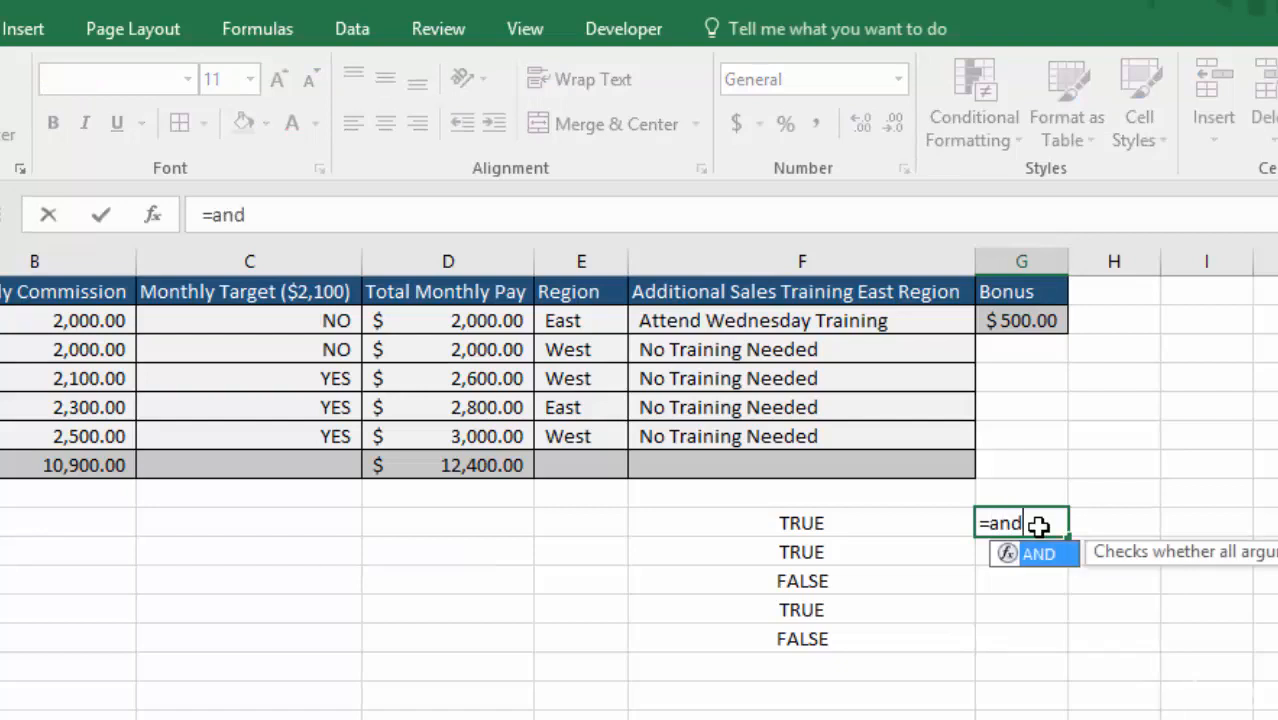
{"action": "key", "text": "Tab"}
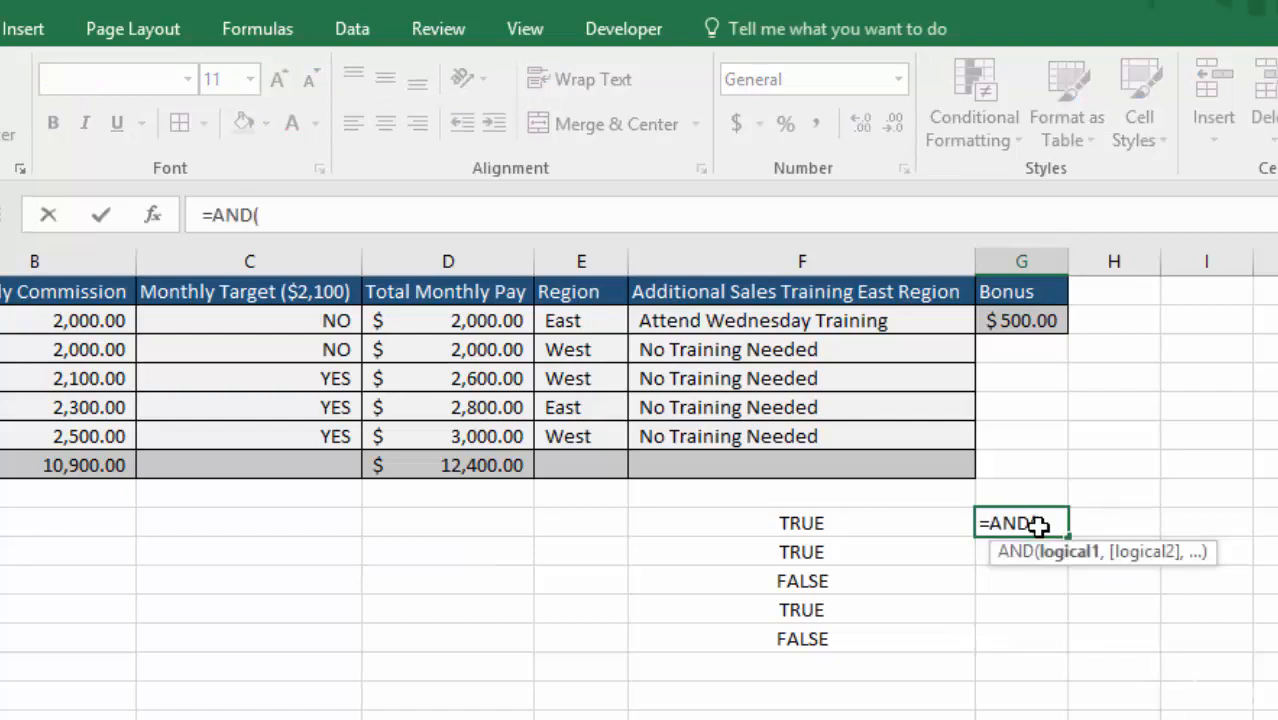
{"action": "left_click", "coordinate": [457, 321]}
{"action": "type", "text": "<="}
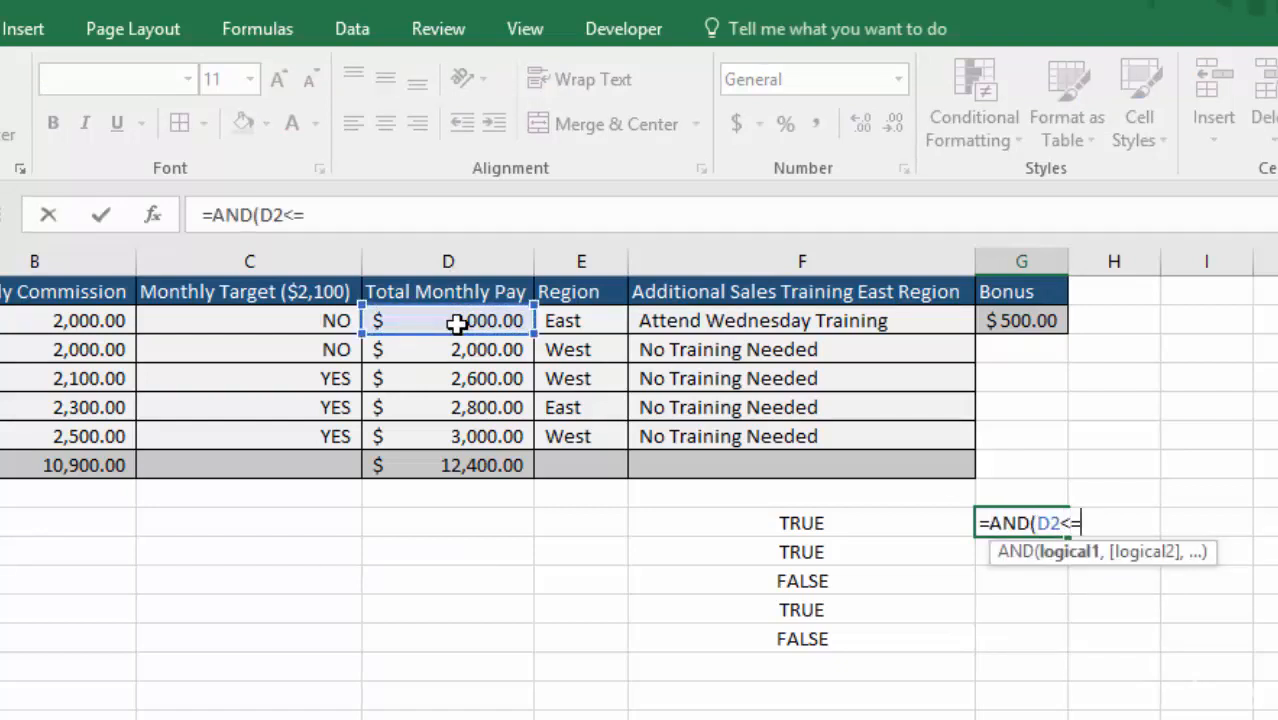
{"action": "left_click", "coordinate": [68, 321]}
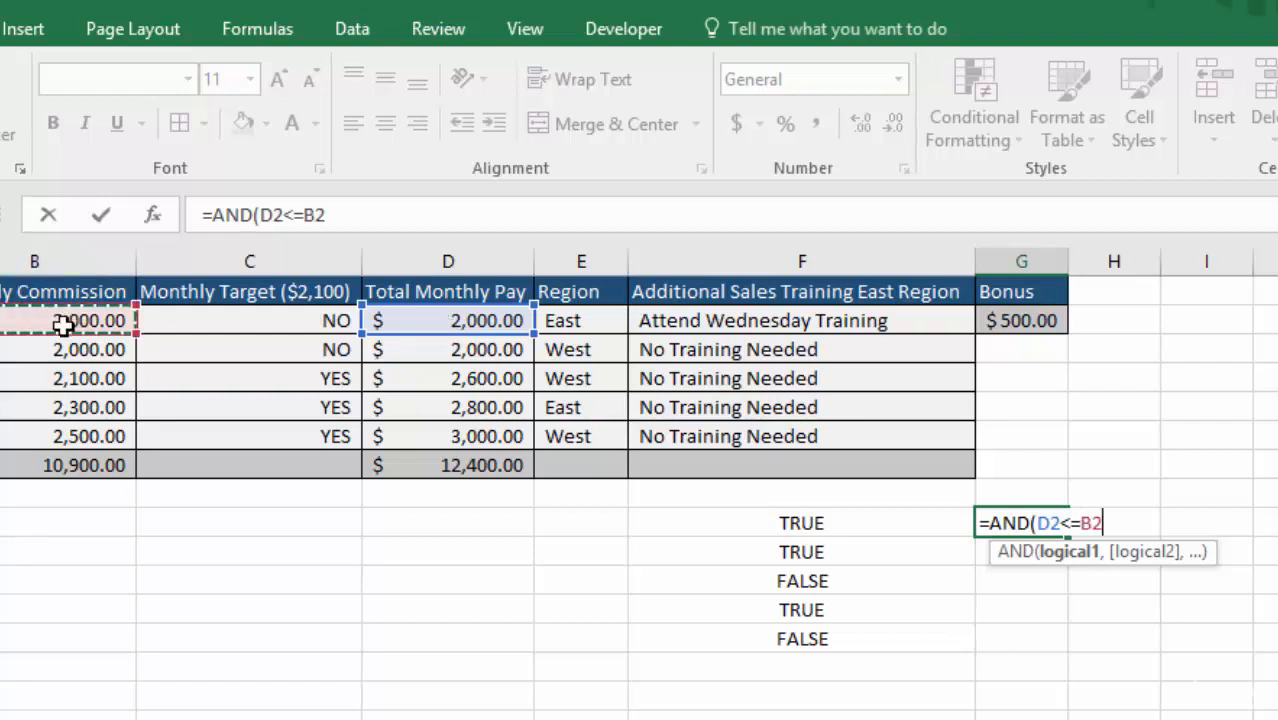
{"action": "type", "text": ","}
Complete the AND formula in G9 with E2="east" as the second condition and fill it down to G13
{"action": "left_click", "coordinate": [580, 321]}
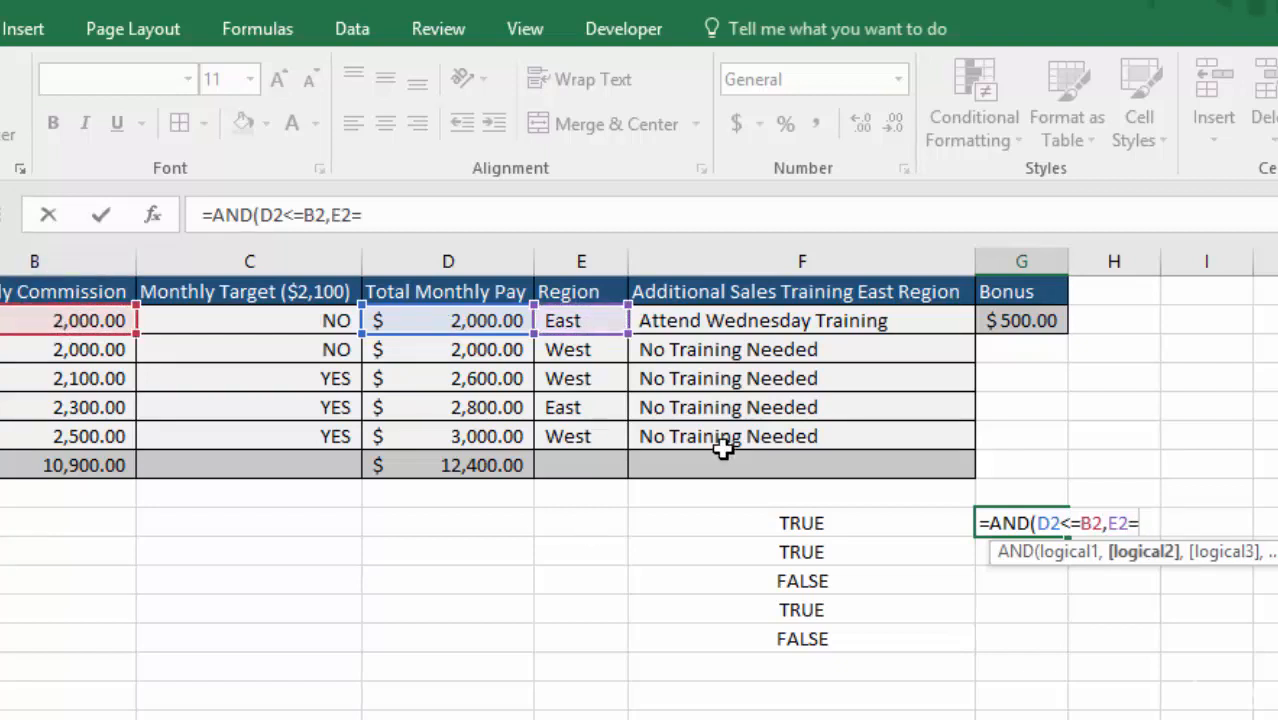
{"action": "type", "text": "=\"east\""}
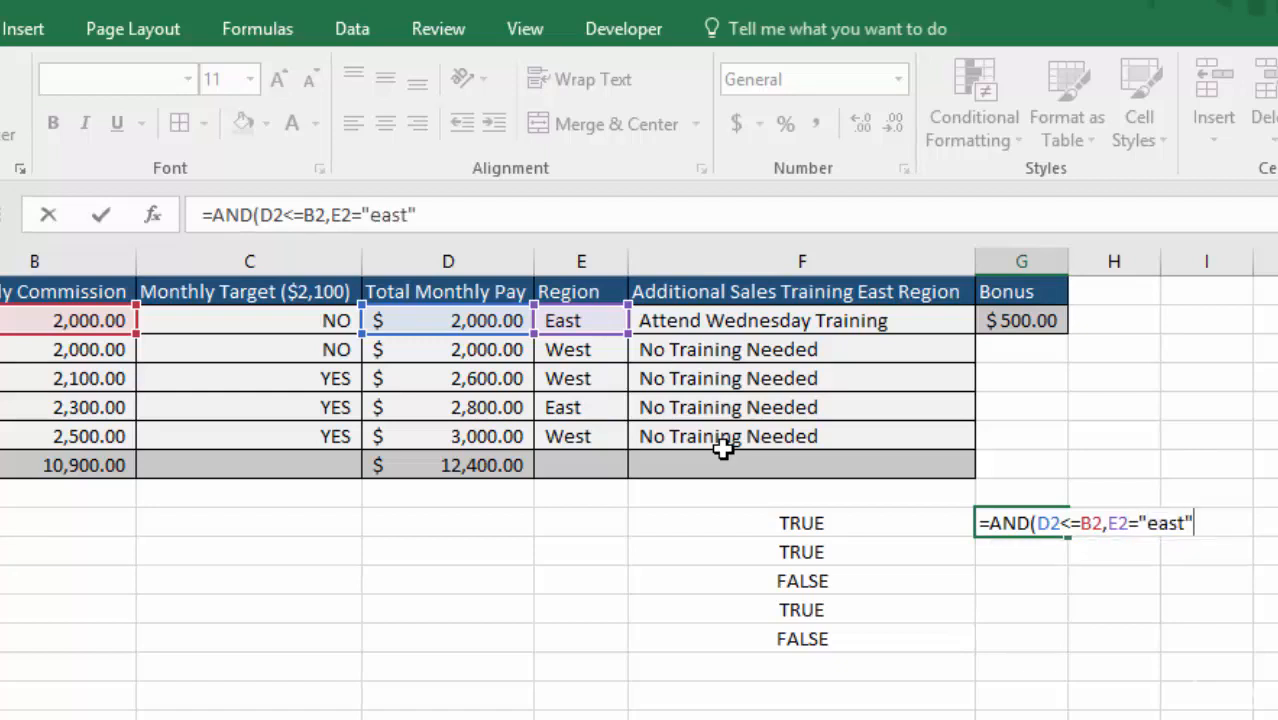
{"action": "key", "text": "Return"}
{"action": "left_click", "coordinate": [1068, 530]}
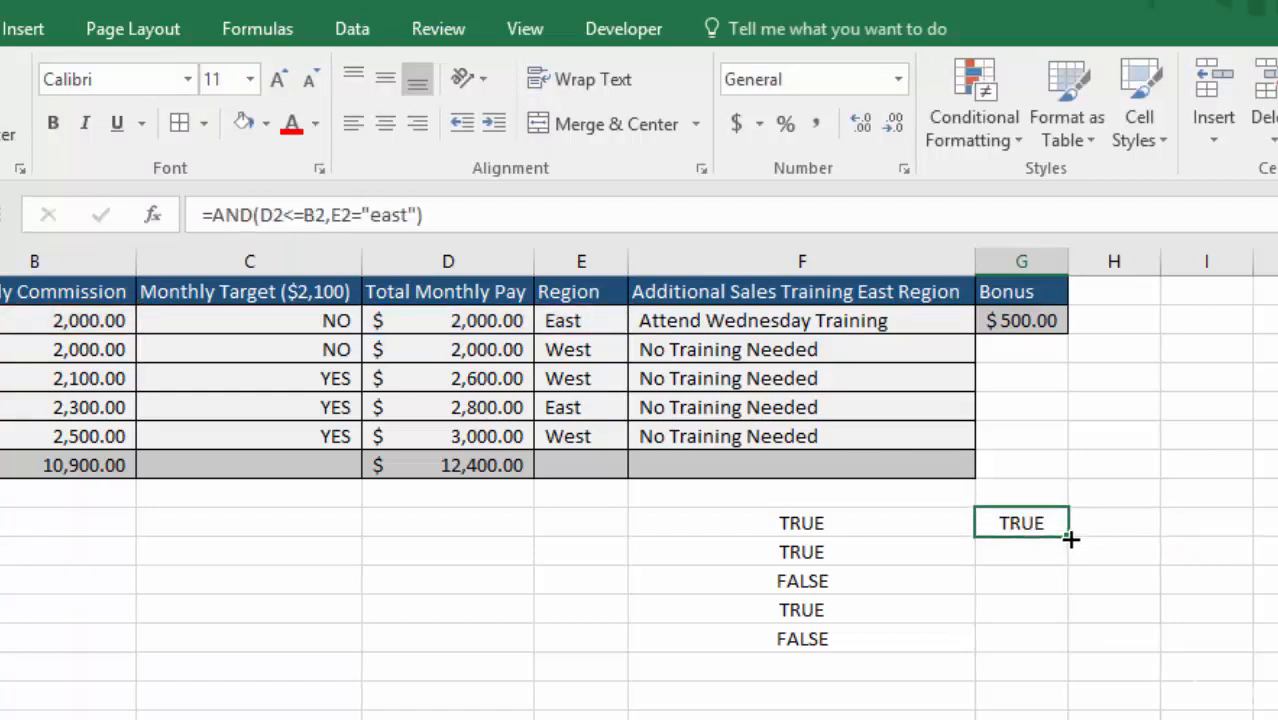
{"action": "left_click_drag", "start_coordinate": [1070, 536], "coordinate": [1070, 648]}
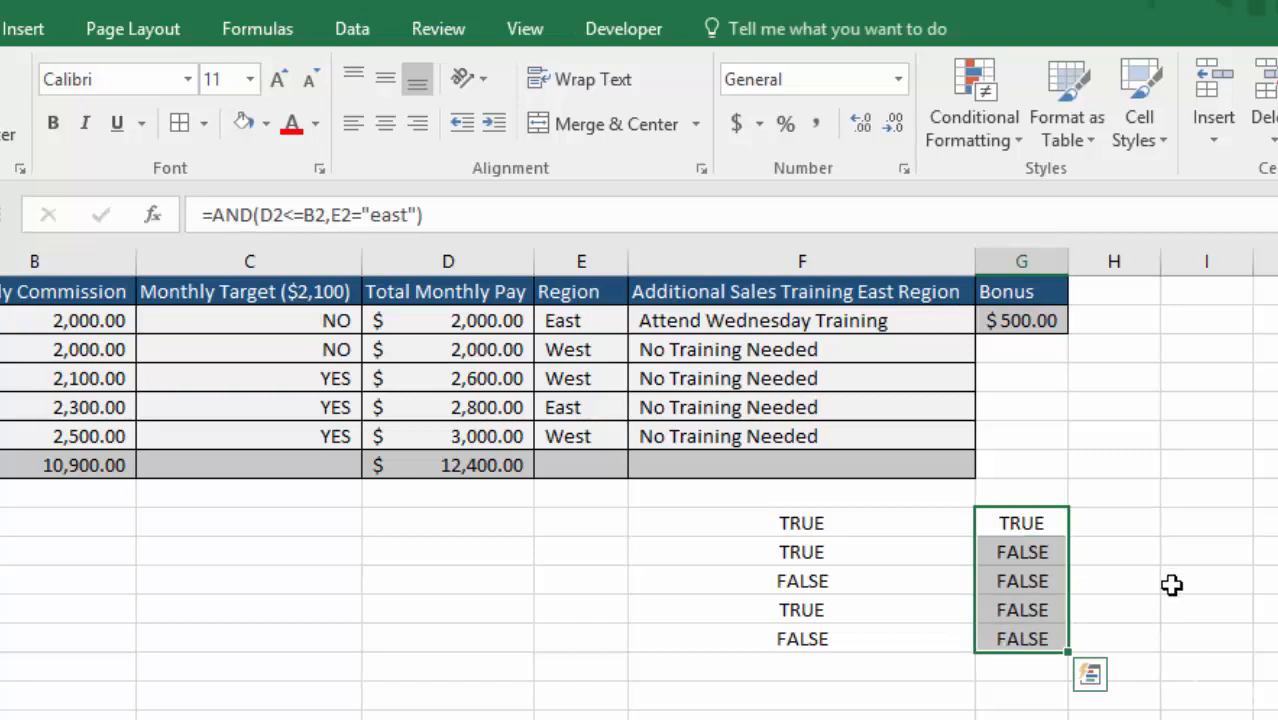
{"action": "left_click", "coordinate": [1174, 584]}
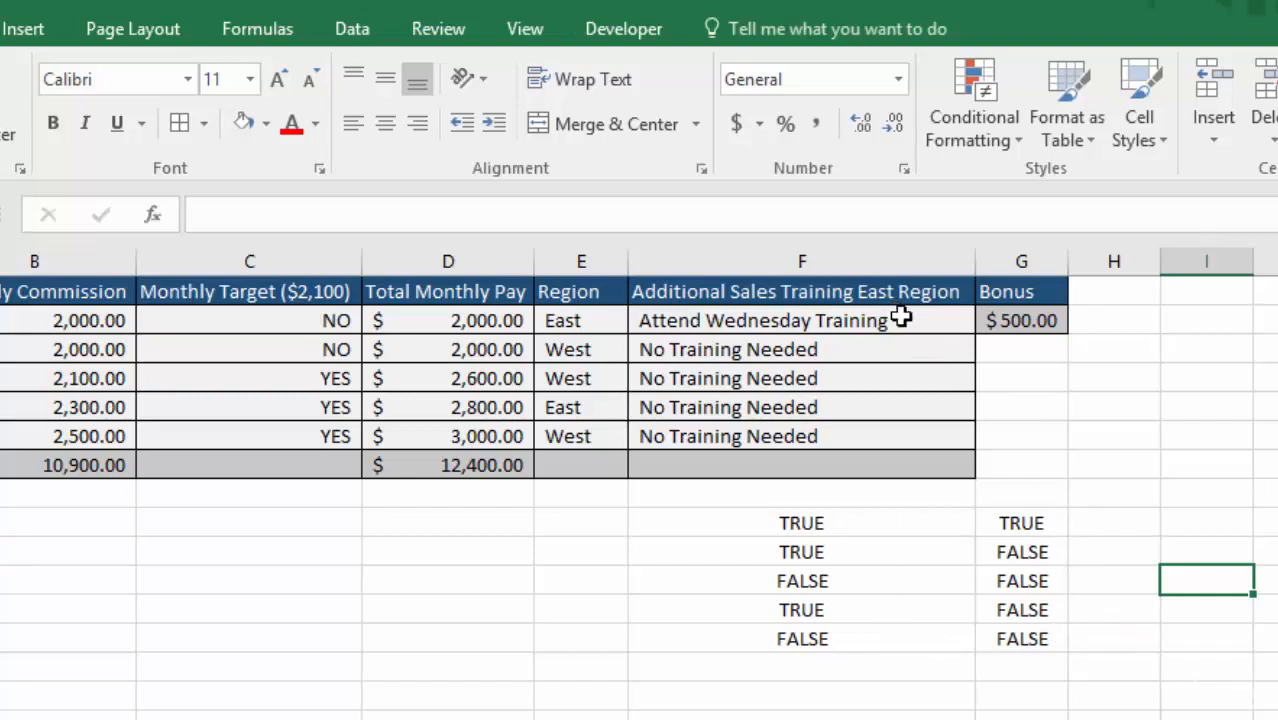
Open the nested IF and AND formula in F5 to examine its cell references
{"action": "double_click", "coordinate": [870, 408]}
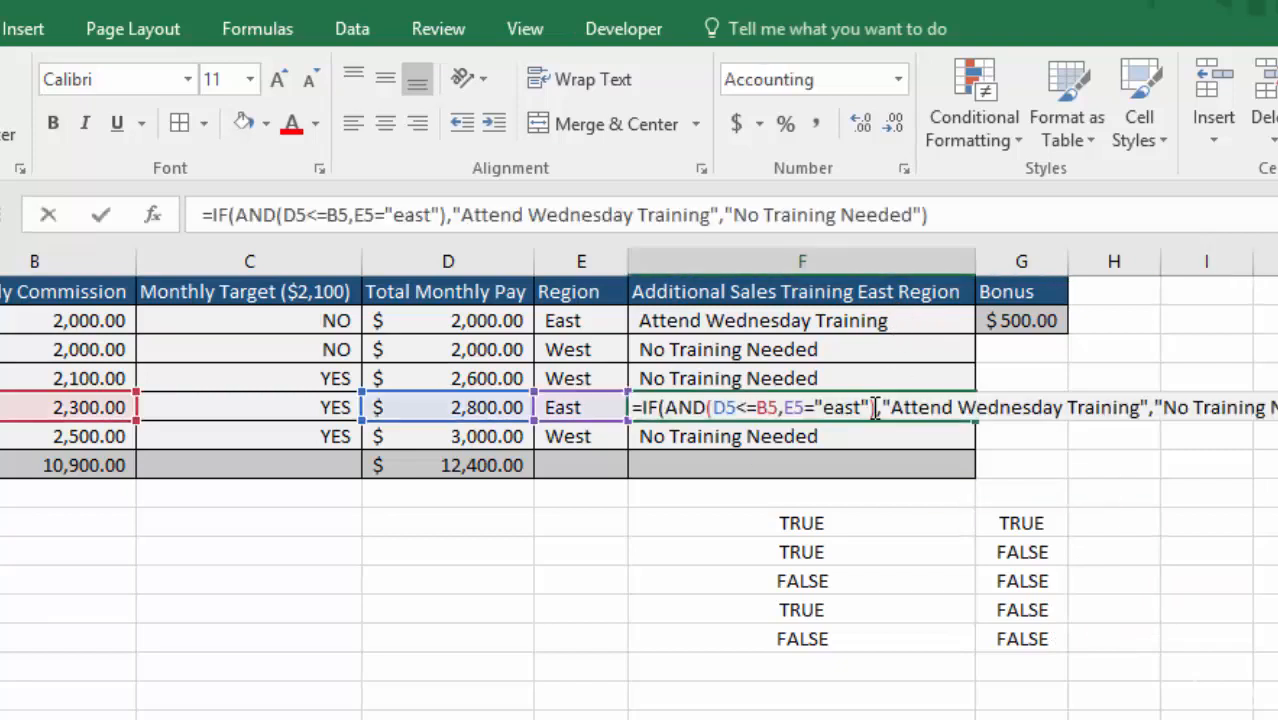